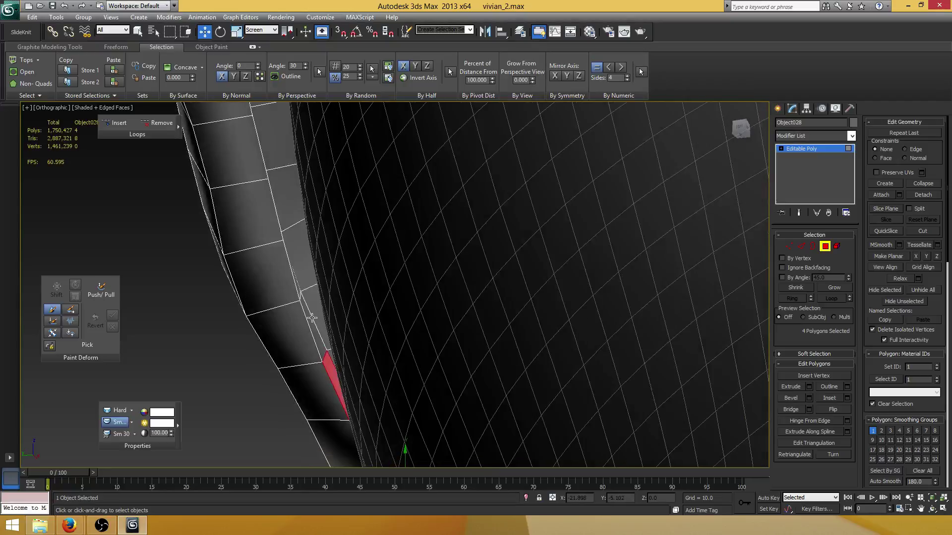
Add two thin polygons along the rim's inner edge to the polygon selection and isolate the object
ctrl+click(309, 319)
ctrl+click(294, 276)
alt+middle_drag(293, 278, 345, 292)
scroll(315, 301, down, 4)
scroll(331, 298, down, 3)
click(526, 497)
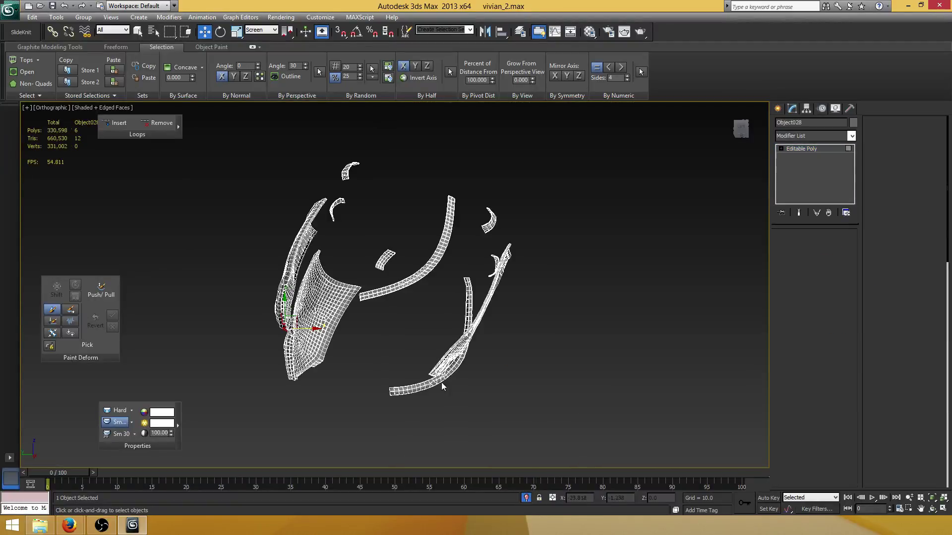
Extend the selection along the rim's inner edge with the next five thin polygons up to the notch
scroll(342, 316, up, 10)
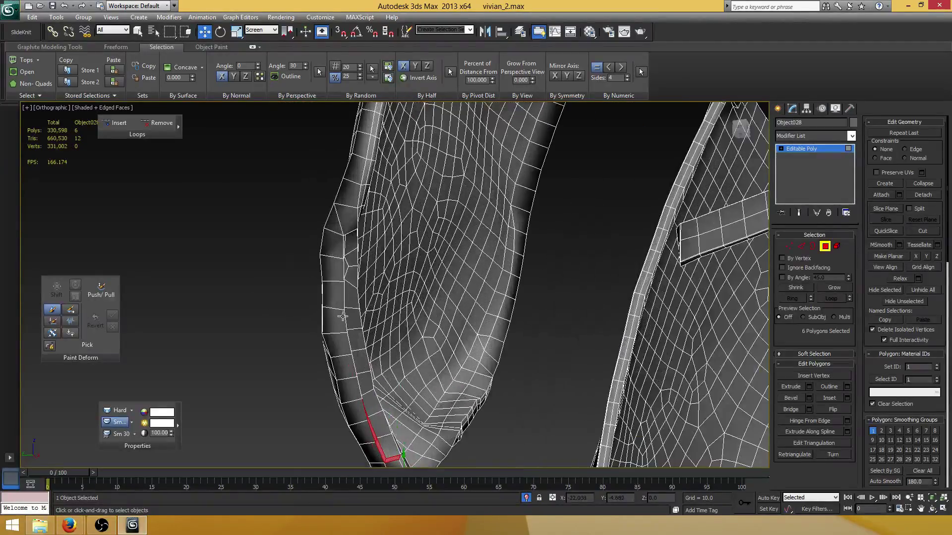
alt+middle_drag(342, 316, 380, 324)
ctrl+click(394, 314)
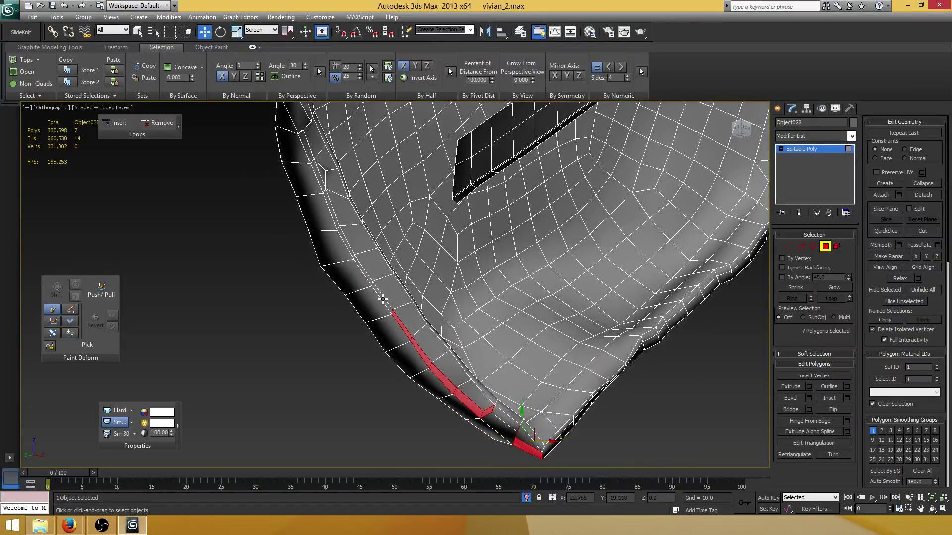
ctrl+click(381, 298)
ctrl+click(359, 265)
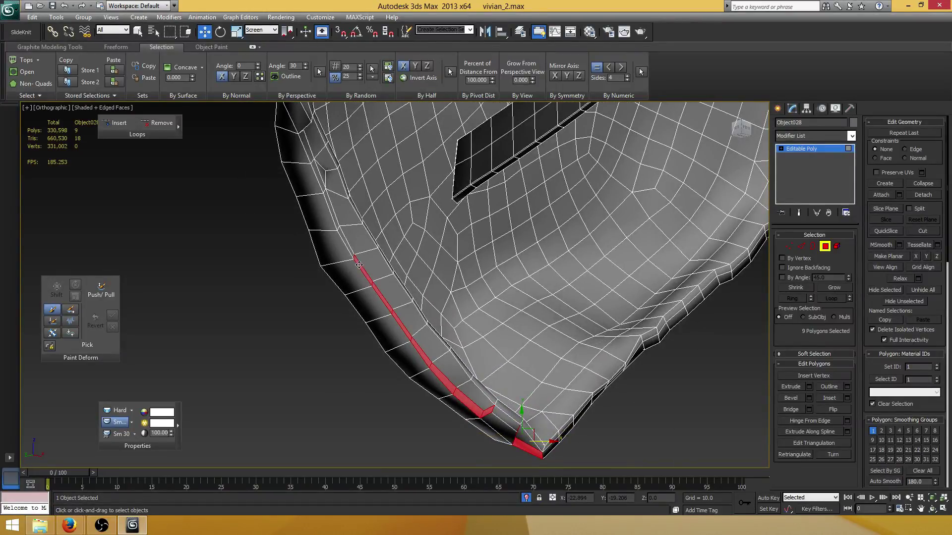
ctrl+click(344, 238)
ctrl+click(334, 213)
Add the three small polygons around the notch at the upper end of the strip to the selection
scroll(346, 227, up, 5)
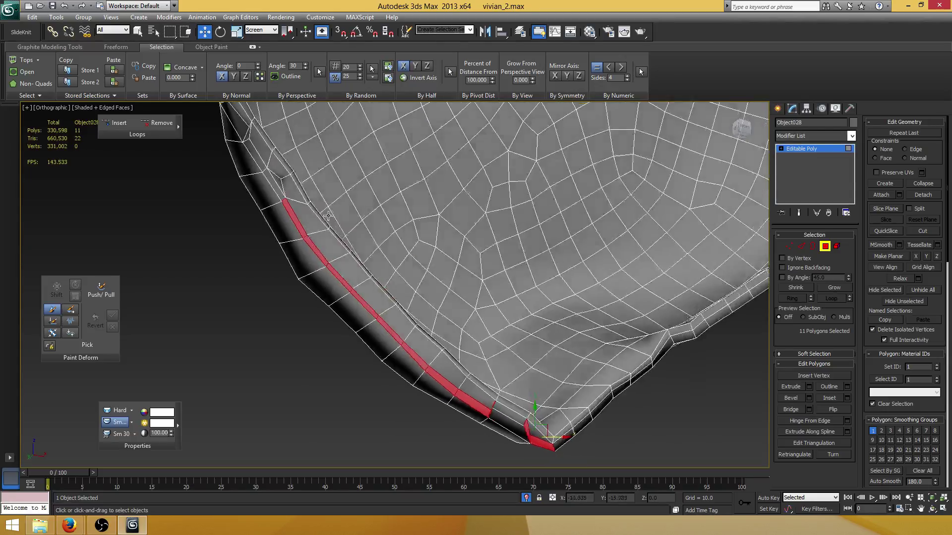
ctrl+click(264, 223)
ctrl+click(260, 209)
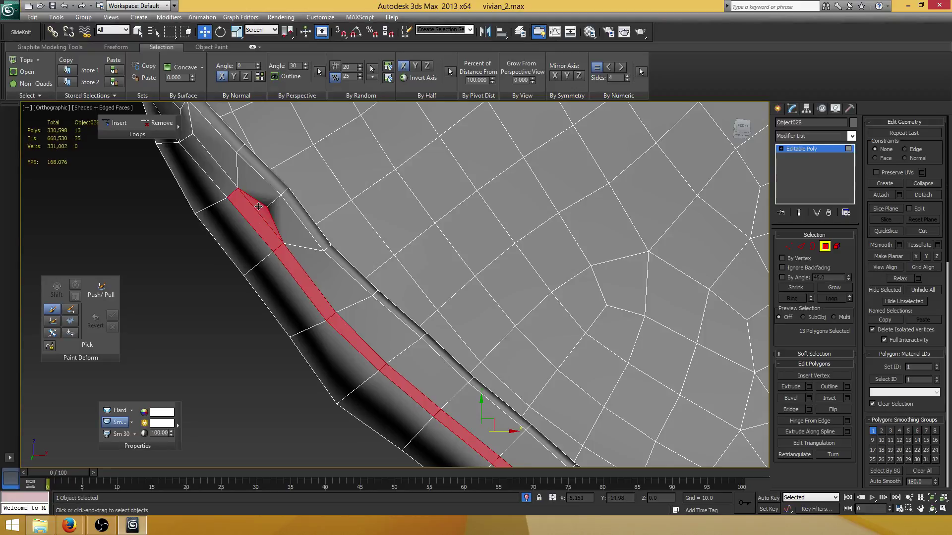
middle_drag(258, 205, 340, 257)
ctrl+click(283, 216)
Add the remaining narrow polygon above the notch to the selection and delete all selected polygons
scroll(282, 214, down, 4)
mouse_move(284, 212)
alt+middle_down()
mouse_move(329, 202)
mouse_move(307, 201)
mouse_move(280, 223)
alt+middle_up()
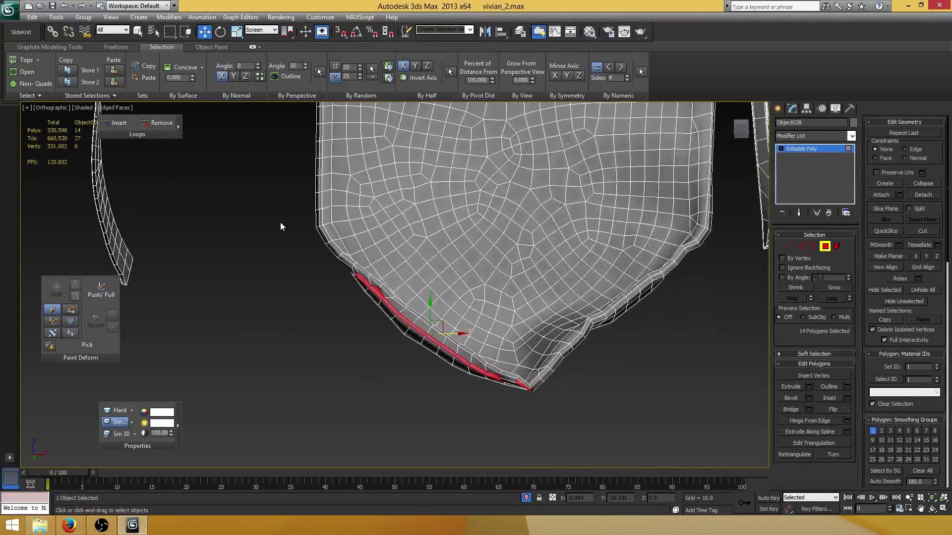
scroll(302, 241, up, 6)
alt+middle_drag(325, 258, 287, 228)
ctrl+click(297, 242)
scroll(317, 246, down, 5)
scroll(320, 283, up, 3)
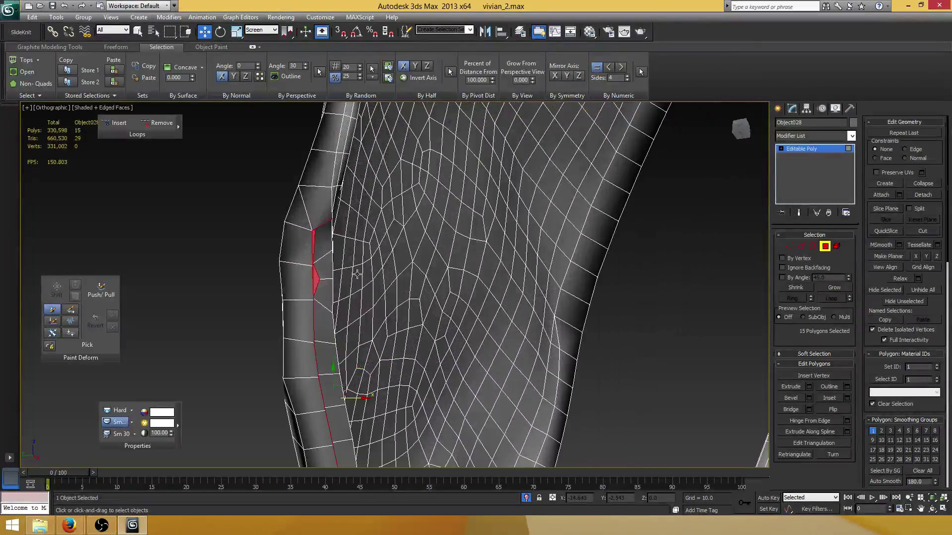
scroll(358, 271, up, 1)
key(Delete)
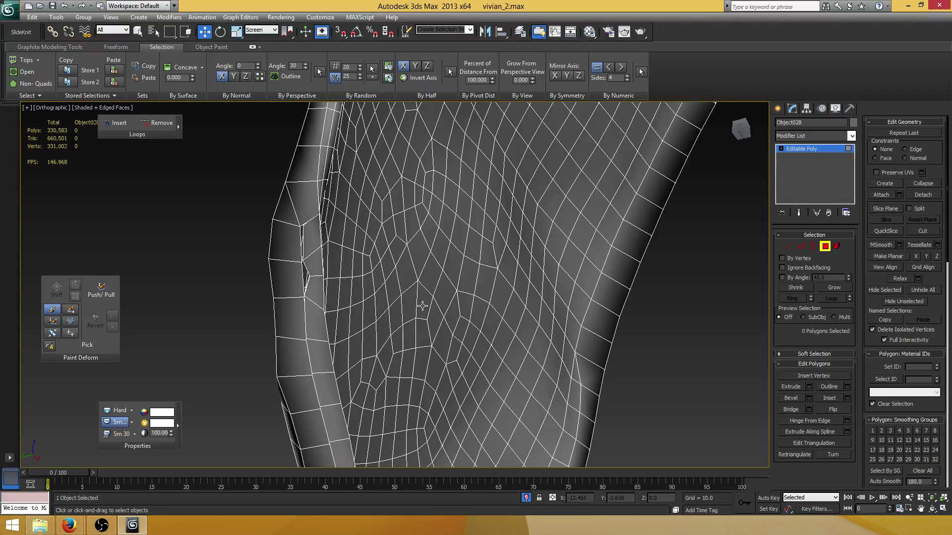
Select the three inner rim polygons beside the upper end of the new gap
scroll(422, 306, down, 5)
alt+middle_drag(423, 305, 334, 285)
scroll(334, 285, up, 5)
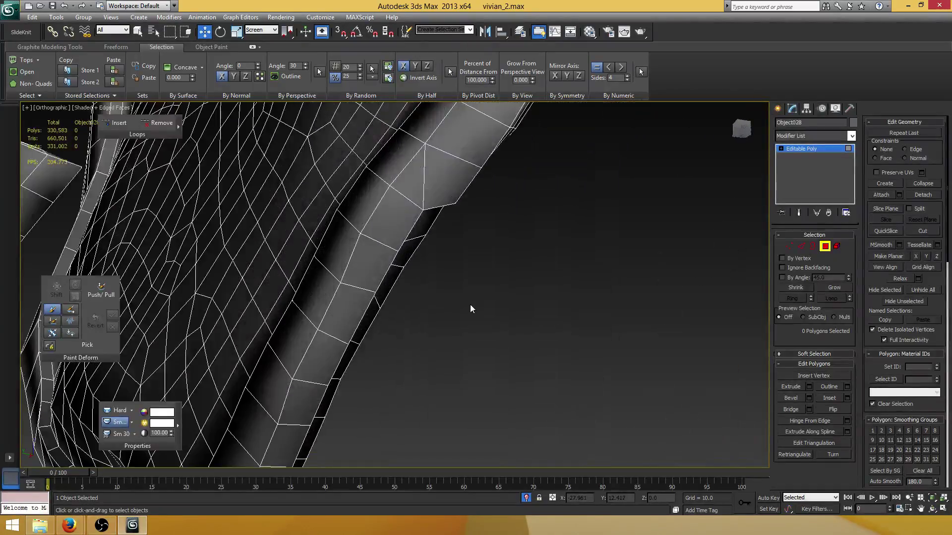
drag(471, 308, 347, 186)
scroll(348, 190, down, 5)
alt+middle_drag(347, 191, 396, 226)
scroll(400, 208, up, 3)
click(399, 198)
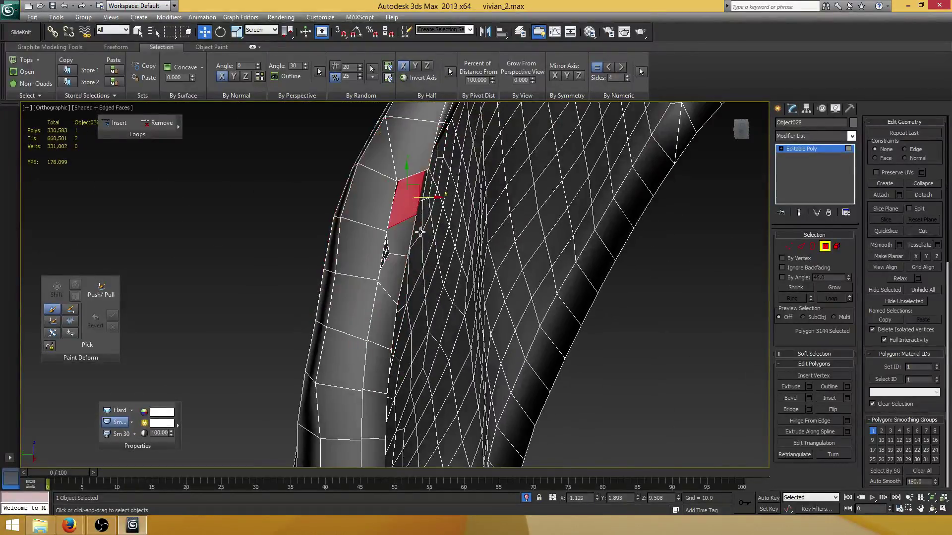
scroll(430, 240, up, 3)
ctrl+click(430, 240)
ctrl+click(436, 264)
Add the next three polygons down the inner rim strip to the selection
middle_drag(441, 302, 415, 253)
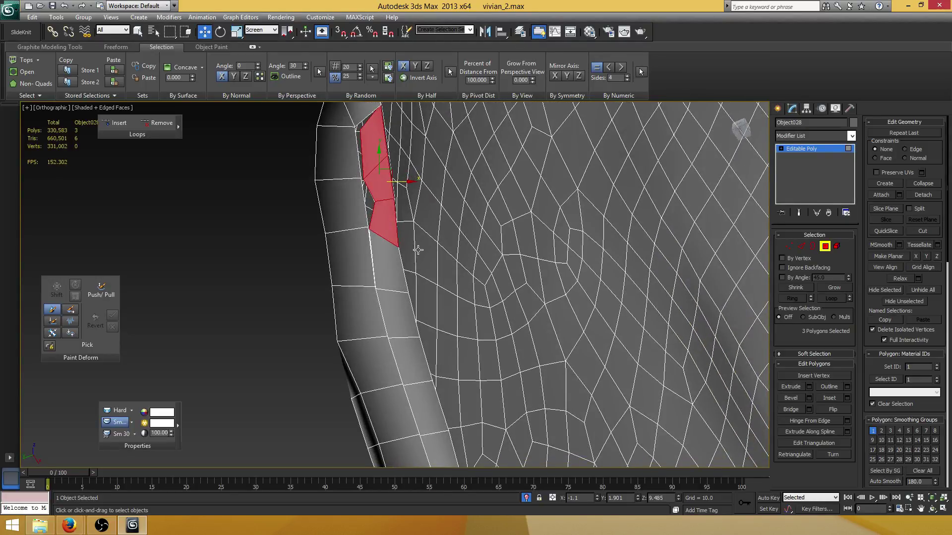
middle_drag(421, 259, 409, 240)
ctrl+click(390, 272)
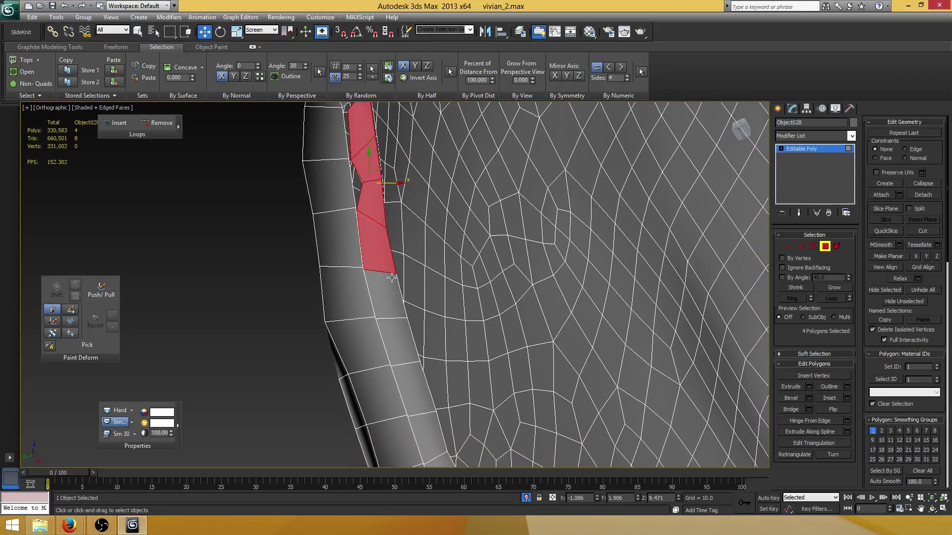
middle_drag(392, 278, 385, 257)
ctrl+click(382, 283)
ctrl+click(389, 311)
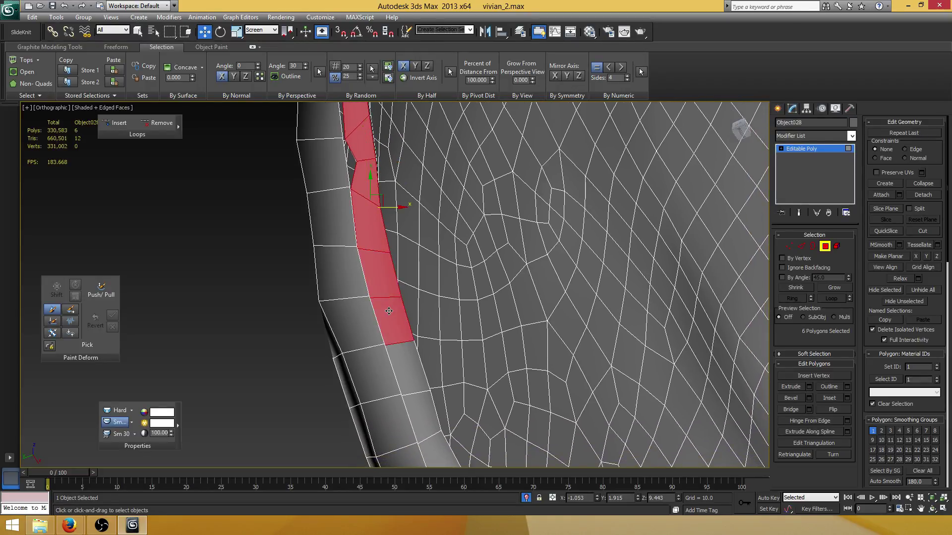
Continue the strip selection with five more inner rim polygons toward the object's lower tip
scroll(388, 311, down, 4)
alt+middle_drag(389, 311, 419, 317)
scroll(421, 325, up, 4)
ctrl+click(463, 326)
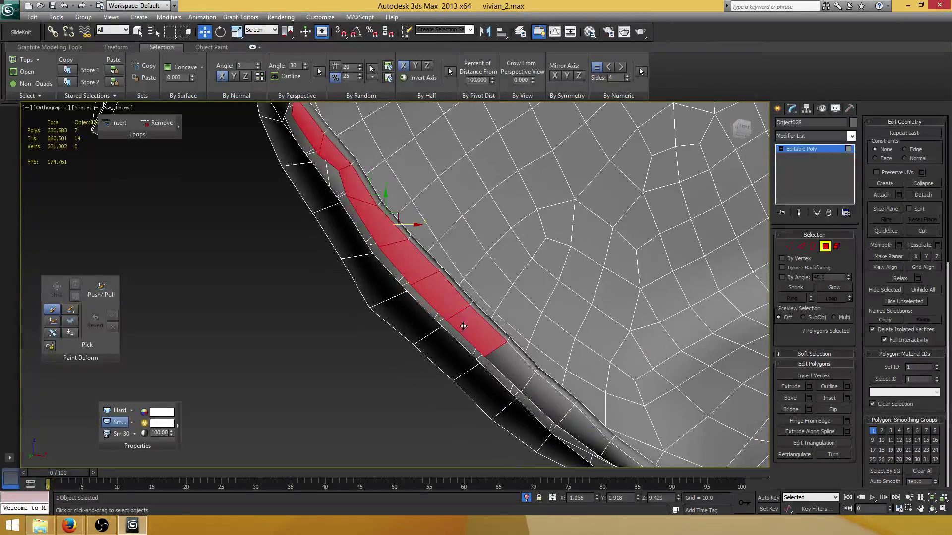
middle_drag(497, 331, 429, 273)
ctrl+click(435, 272)
ctrl+click(461, 298)
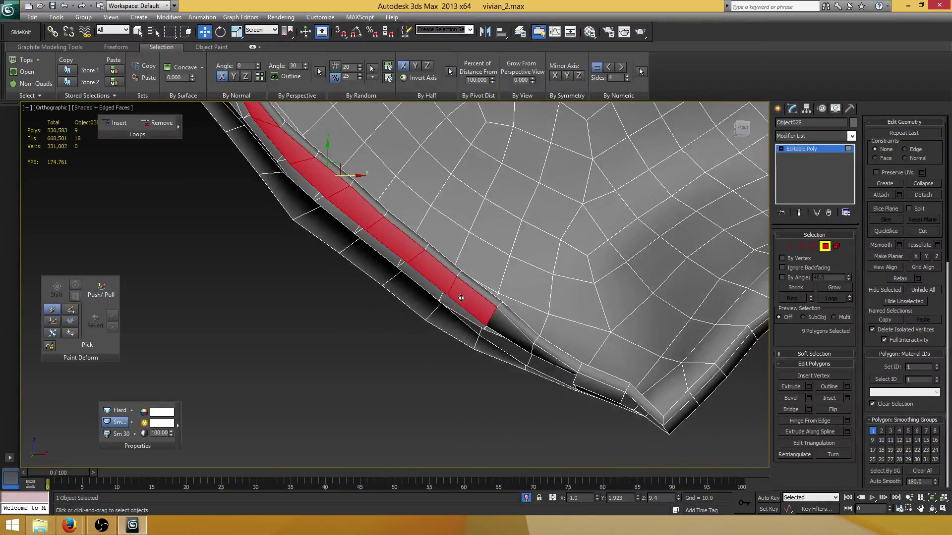
ctrl+click(511, 330)
alt+middle_drag(555, 350, 570, 374)
ctrl+click(523, 363)
middle_drag(426, 240, 429, 314)
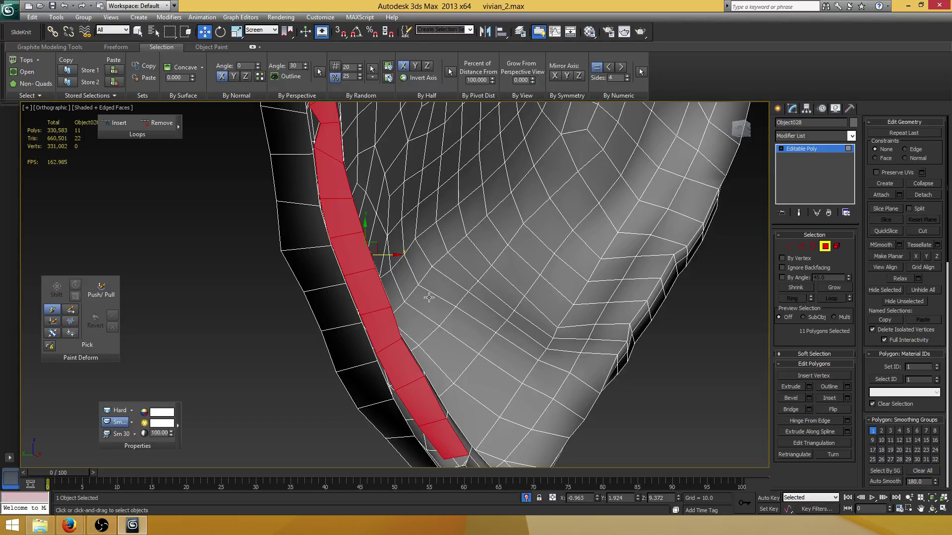
Extrude the selected strip of inner rim polygons by 0.012
middle_drag(509, 397, 352, 297)
scroll(419, 266, down, 4)
middle_drag(352, 233, 425, 299)
scroll(424, 300, up, 3)
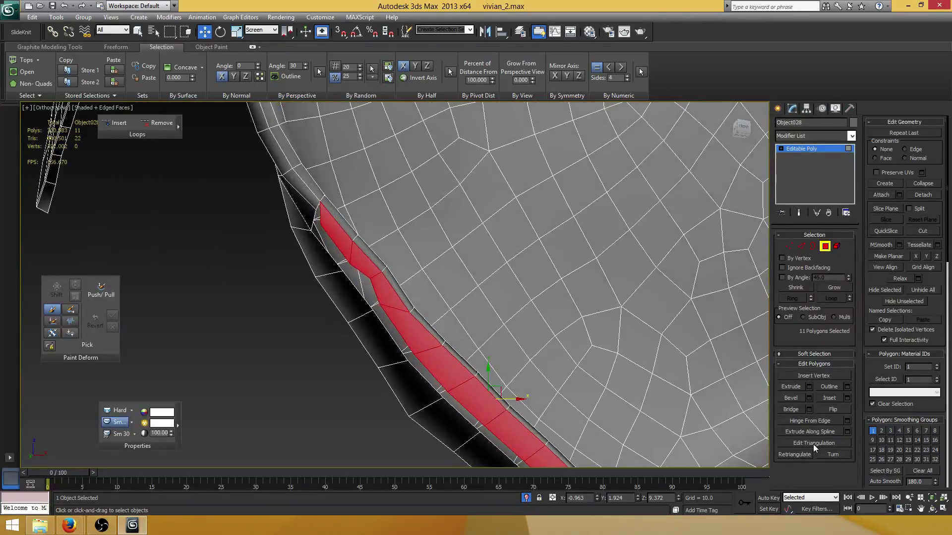
click(809, 386)
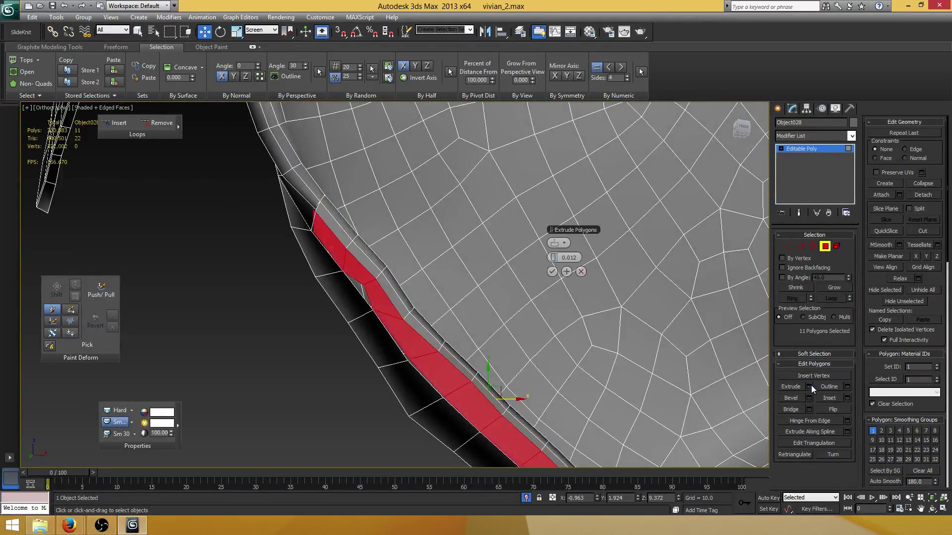
click(551, 272)
Delete the two thin side polygons created by the extrusion at the strip's upper end
alt+middle_drag(408, 252, 382, 214)
click(434, 223)
scroll(409, 238, up, 3)
click(403, 209)
ctrl+click(381, 213)
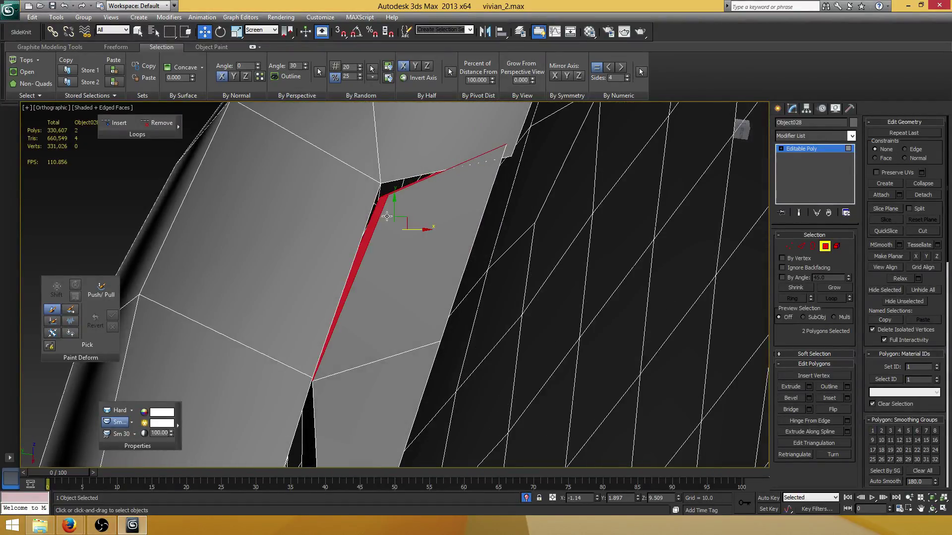
key(Delete)
Delete the two narrow extrusion side polygons bordering the gap near the strip's lower end
alt+middle_drag(396, 251, 371, 308)
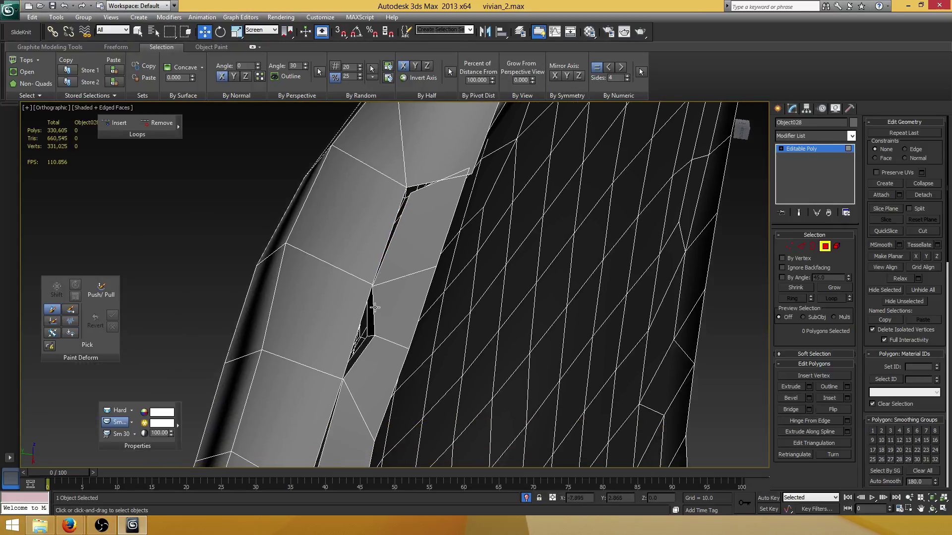
click(370, 311)
scroll(371, 318, down, 3)
alt+middle_drag(363, 350, 370, 212)
scroll(370, 213, up, 6)
click(447, 368)
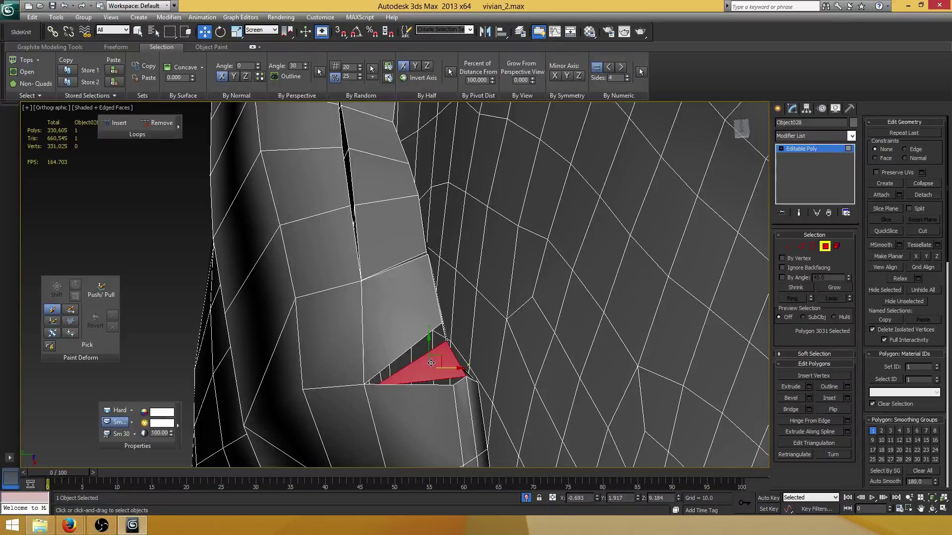
alt+middle_drag(448, 368, 412, 314)
scroll(411, 314, up, 3)
click(388, 285)
alt+middle_drag(388, 284, 401, 315)
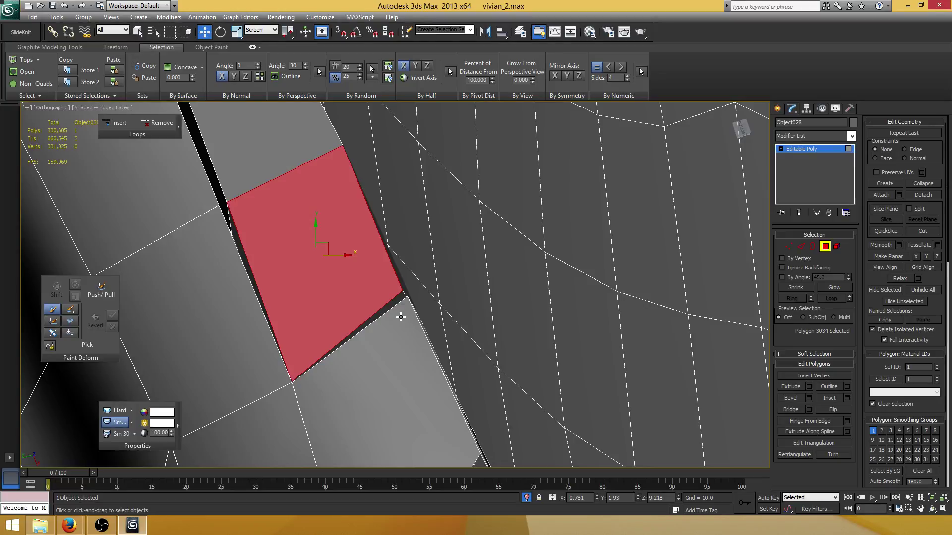
click(384, 309)
alt+middle_drag(384, 308, 248, 301)
ctrl+click(248, 302)
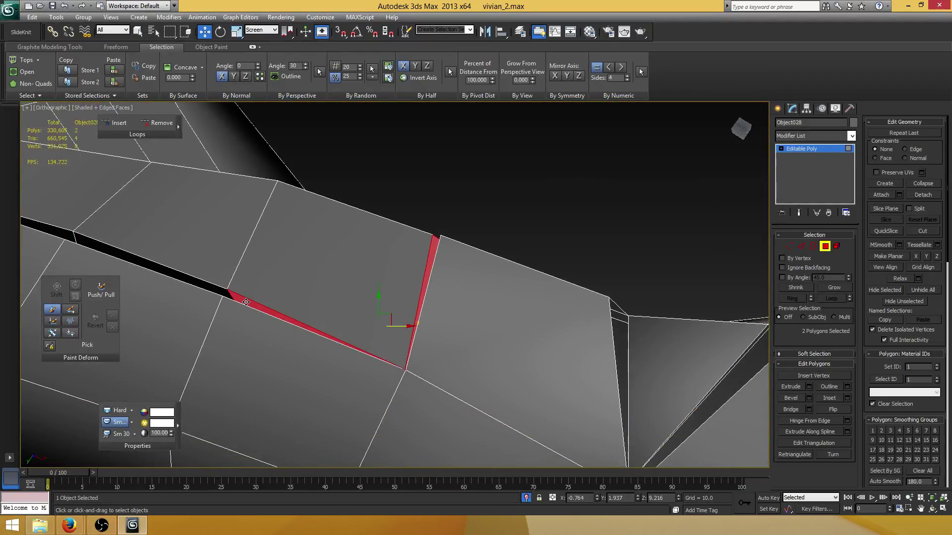
key(Delete)
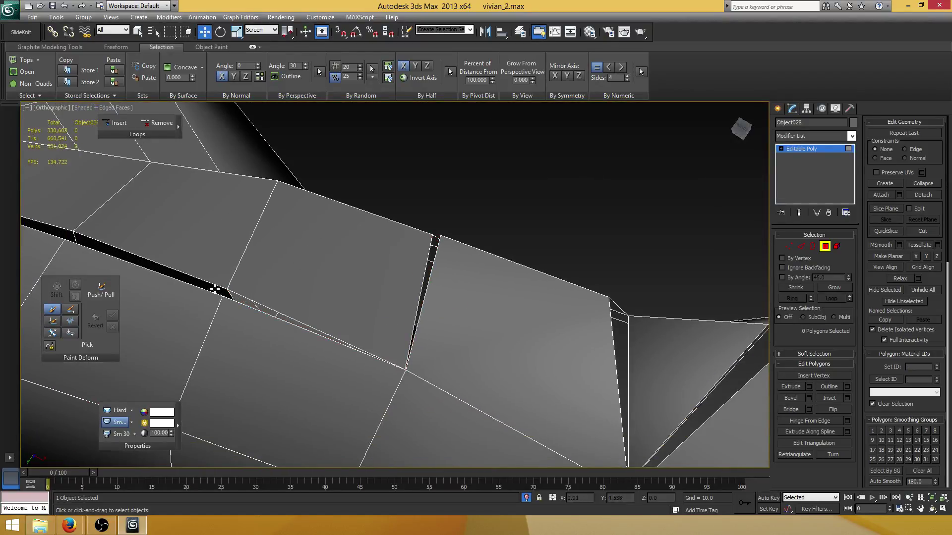
Select the remaining row of thin side polygons along the gap and delete them
click(184, 278)
middle_drag(204, 253, 390, 296)
shift+click(240, 278)
scroll(240, 277, down, 4)
middle_drag(240, 278, 469, 263)
scroll(373, 325, down, 3)
scroll(487, 391, up, 3)
scroll(496, 382, up, 3)
scroll(387, 263, up, 2)
scroll(470, 264, up, 2)
key(Delete)
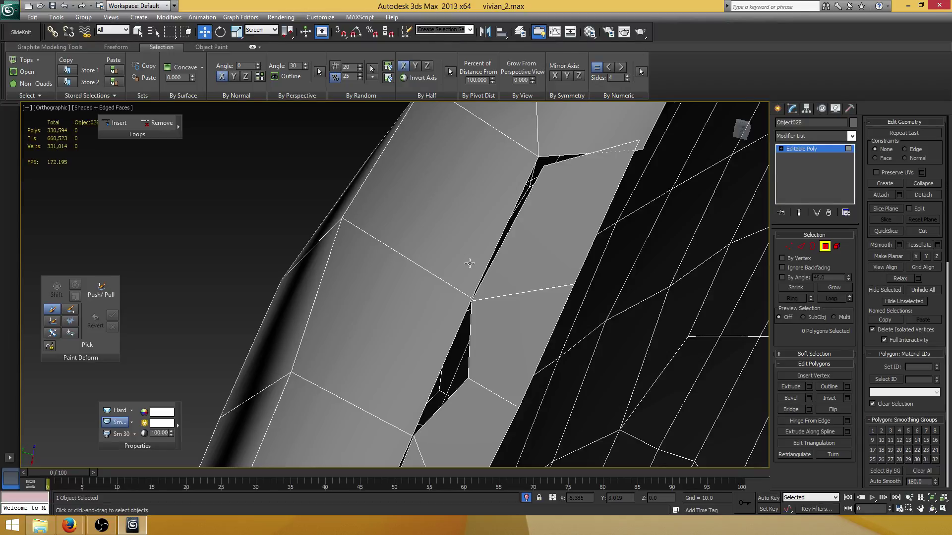
Collapse the two vertices at the gap's upper corner into one and save the scene
scroll(463, 248, up, 3)
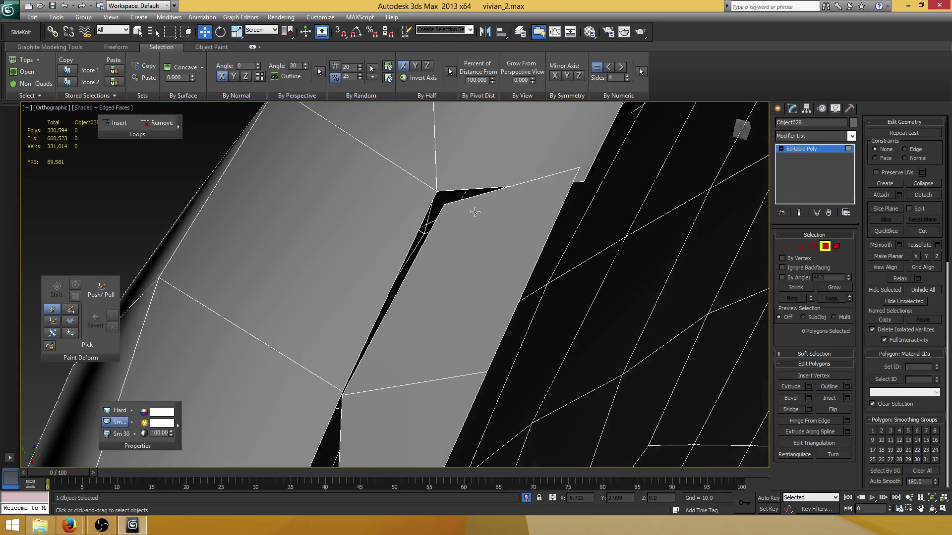
key(1)
key(F3)
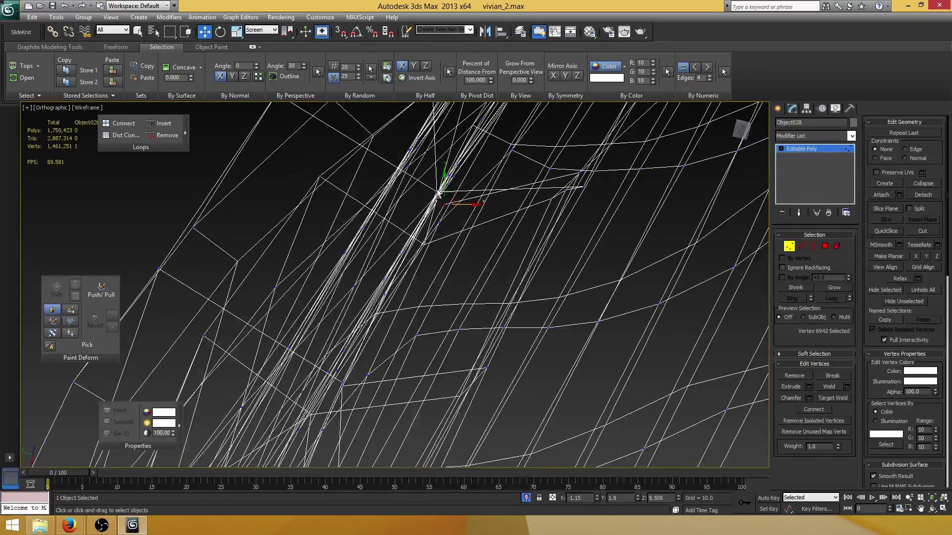
ctrl+click(438, 192)
mouse_move(462, 206)
alt+middle_down()
mouse_move(493, 216)
mouse_move(480, 243)
mouse_move(514, 234)
mouse_move(642, 240)
alt+middle_up()
key(F3)
click(924, 186)
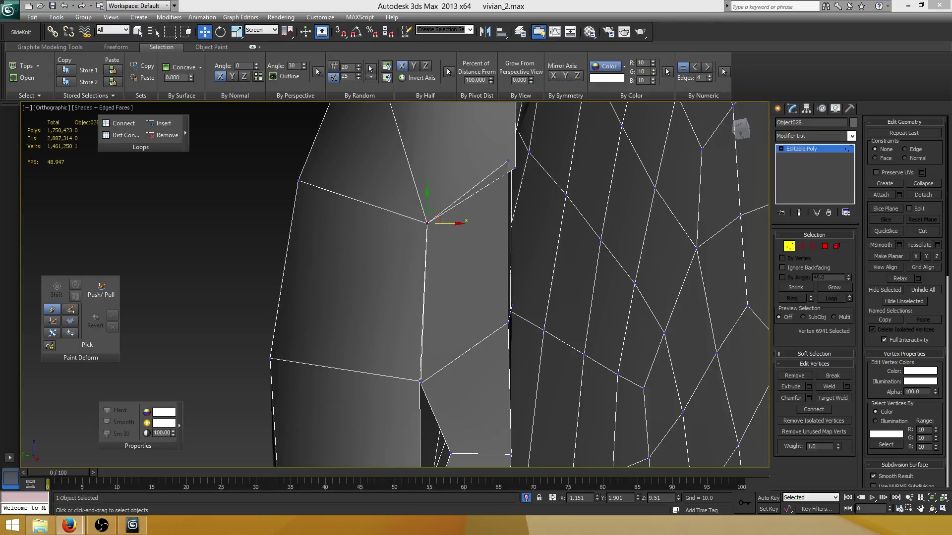
key(ctrl+s)
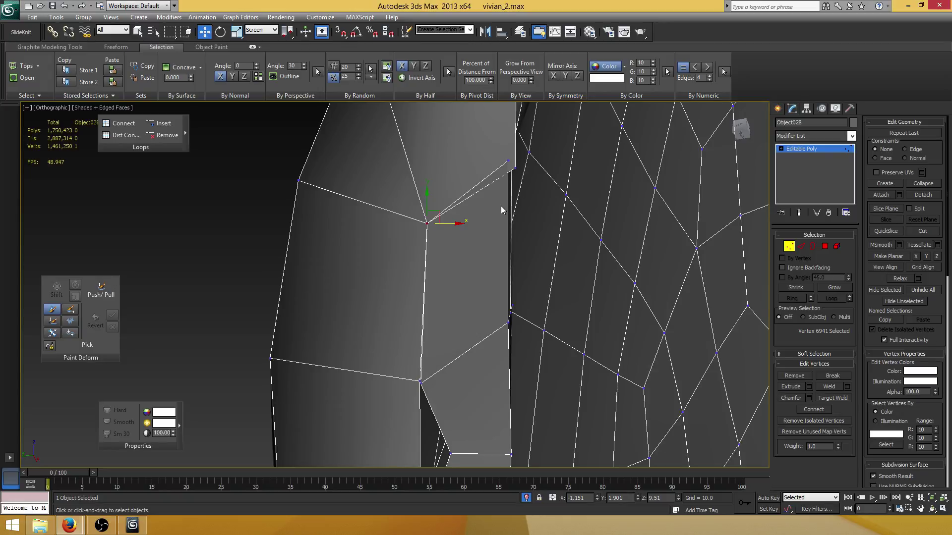
Collapse the two neighbouring vertices at the inner edge of the strip's upper end
alt+middle_drag(501, 206, 491, 228)
click(432, 199)
ctrl+click(439, 198)
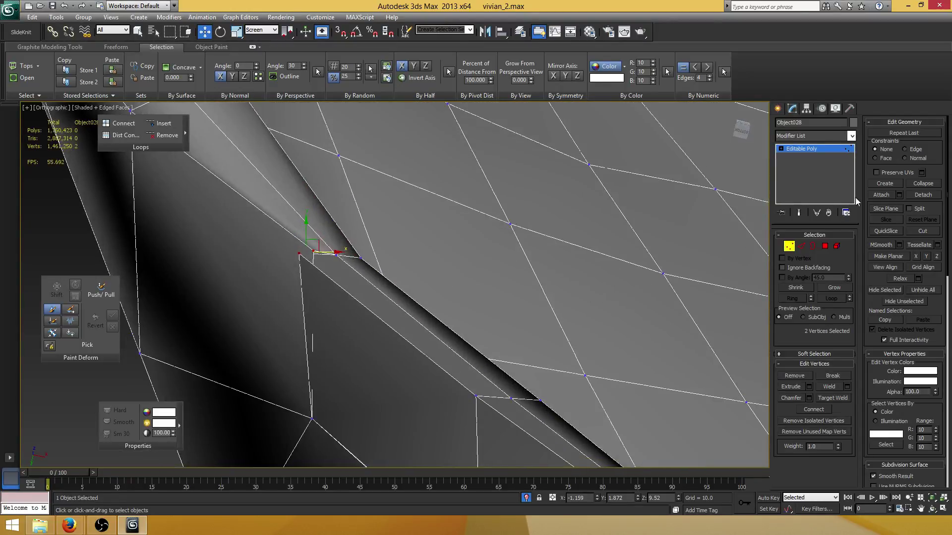
click(922, 183)
Target Weld the strip's indented vertex at the notch to the rim vertex above it
alt+middle_drag(306, 312, 470, 308)
scroll(430, 324, up, 2)
click(461, 323)
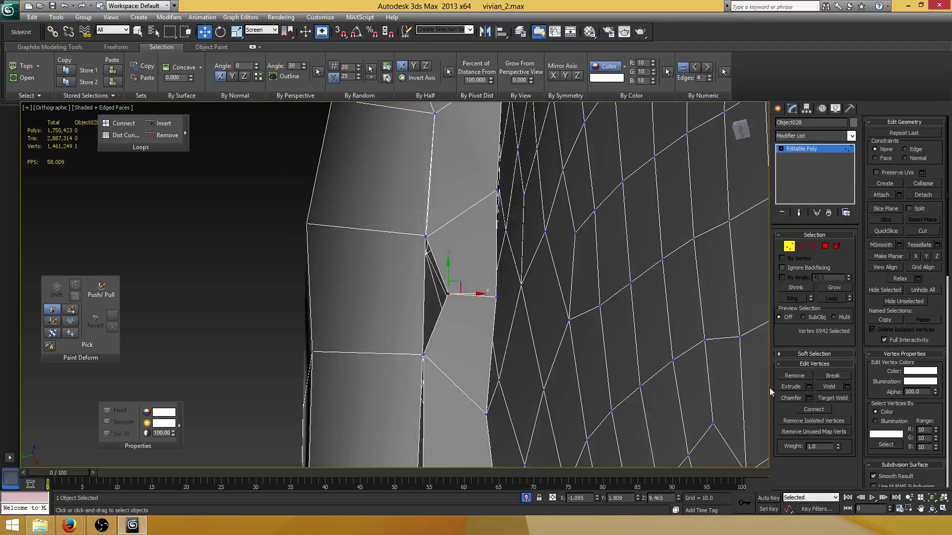
click(830, 398)
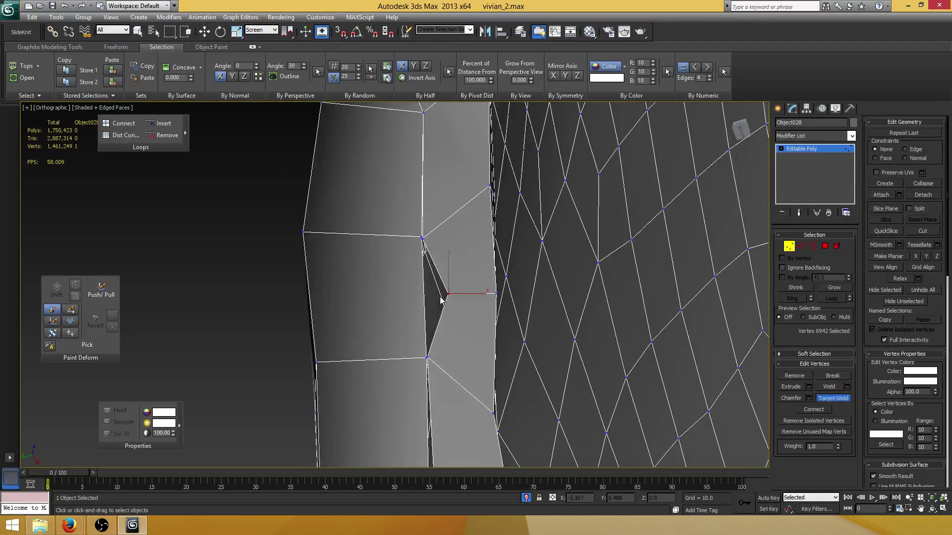
click(422, 240)
Target Weld the two nearly overlapping vertices at the notch's upper corner
scroll(415, 248, up, 5)
key(F3)
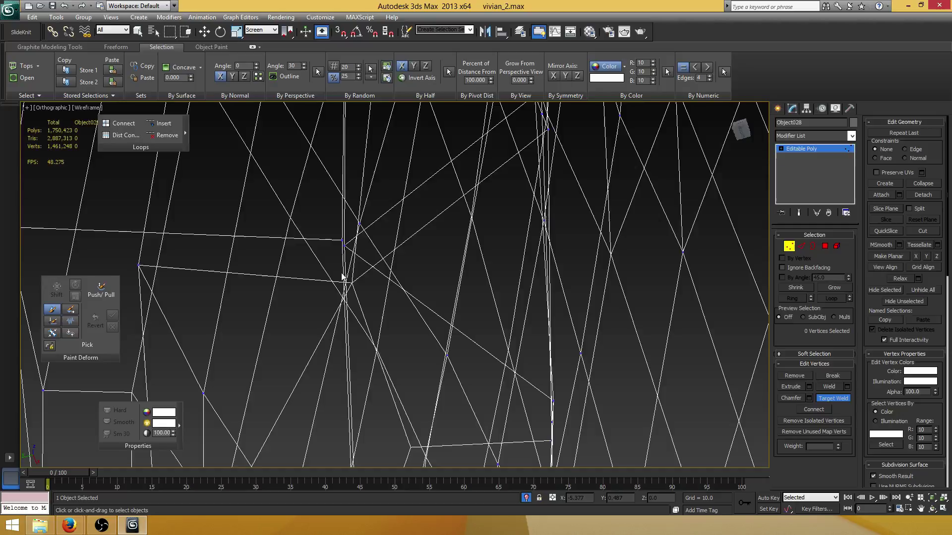
click(344, 246)
click(342, 240)
key(F3)
scroll(372, 258, down, 5)
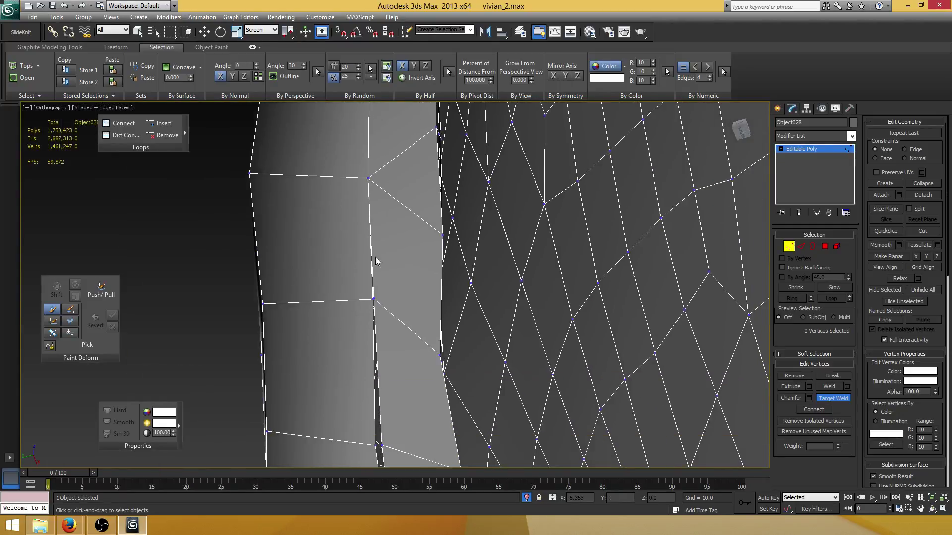
Target Weld the next two pairs of split vertices down the seam between the rim and the inner strip
key(F3)
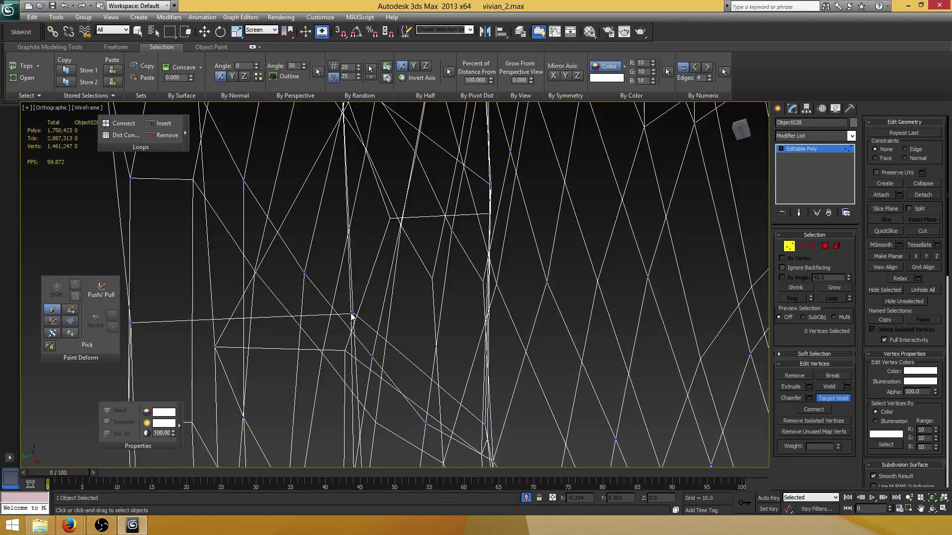
click(351, 315)
scroll(340, 318, down, 4)
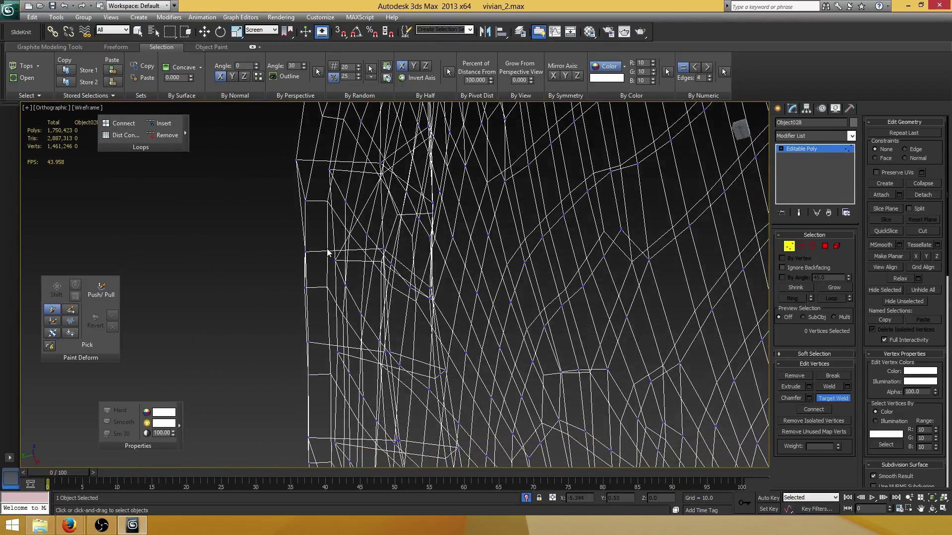
scroll(347, 287, up, 3)
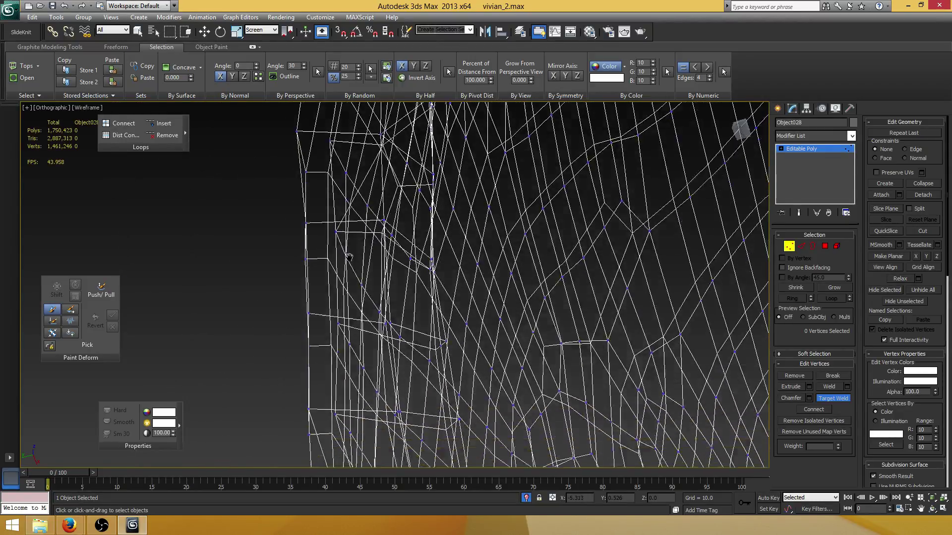
key(F3)
scroll(367, 256, up, 4)
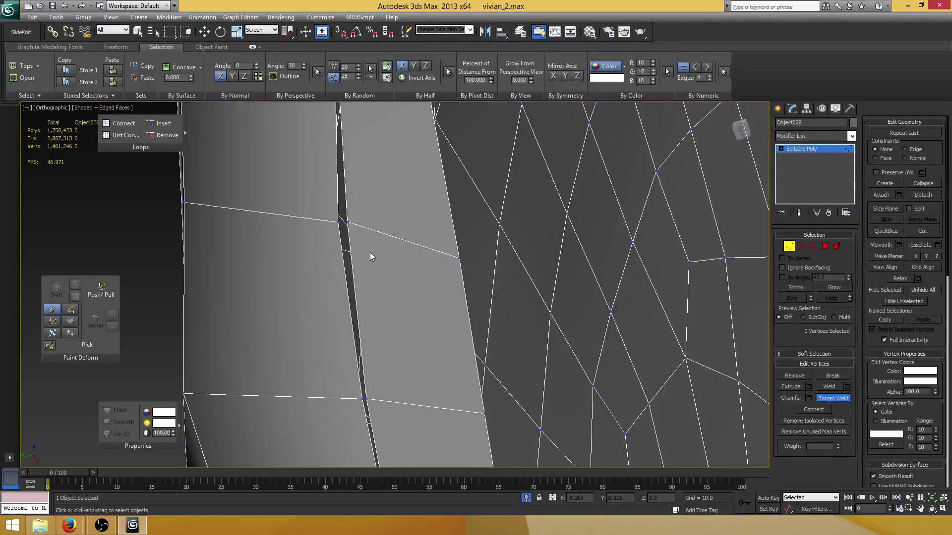
click(347, 222)
click(339, 222)
Continue down the seam with Target Weld, merging the split vertices at the following two cross edges
middle_drag(372, 396, 318, 263)
scroll(327, 287, up, 2)
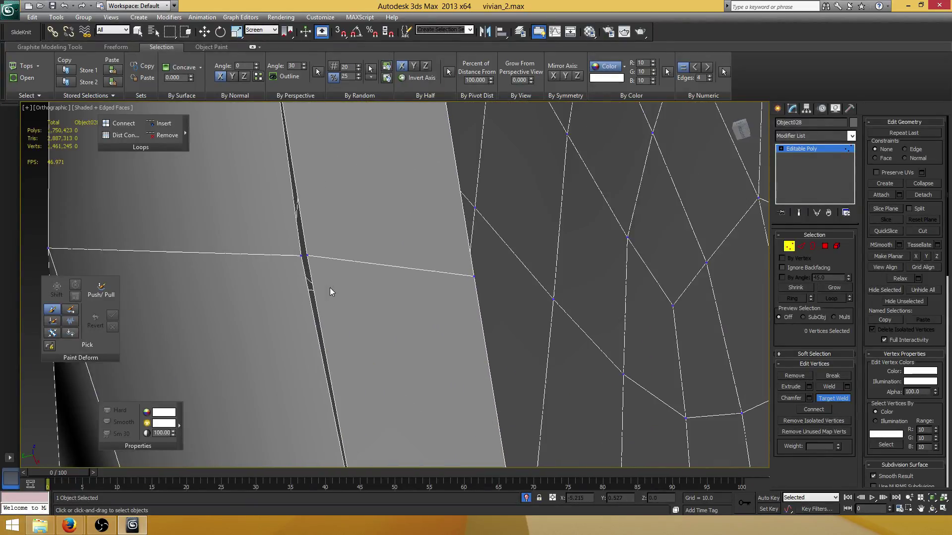
key(F3)
click(307, 256)
click(301, 256)
key(F3)
scroll(311, 274, up, 3)
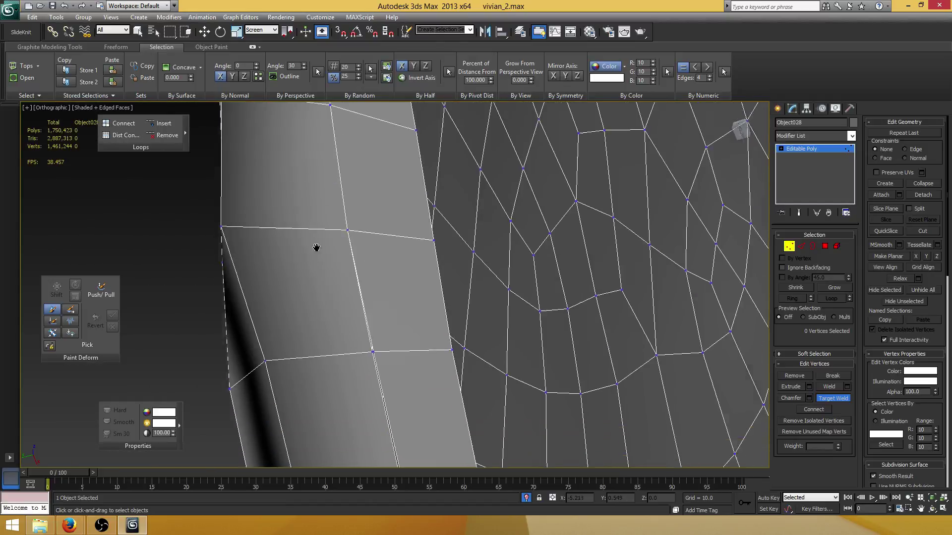
scroll(316, 246, up, 2)
key(F3)
scroll(340, 263, down, 5)
click(296, 239)
key(F3)
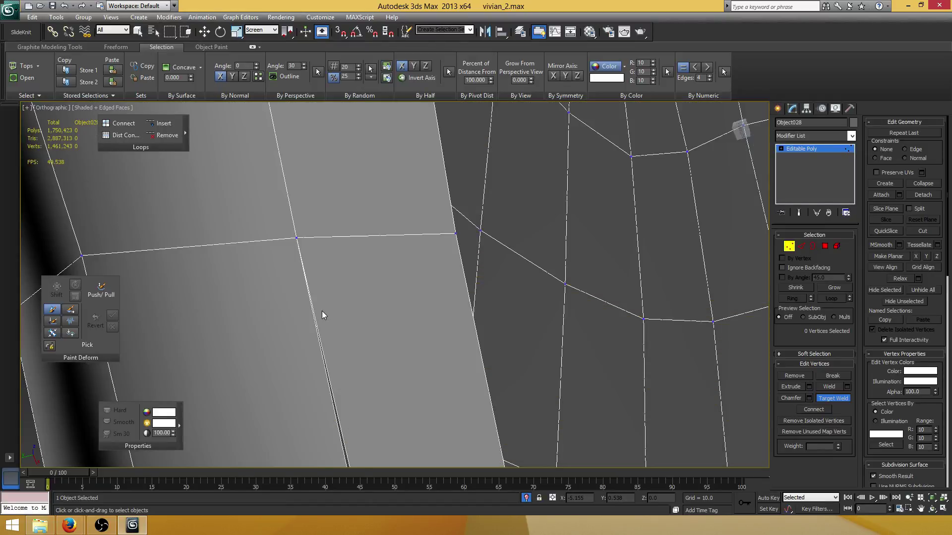
Target Weld the two vertex pairs further down the rim seam, where the strip begins to curve inward
mouse_move(367, 421)
middle_down()
mouse_move(351, 306)
mouse_move(332, 264)
middle_up()
scroll(331, 264, up, 2)
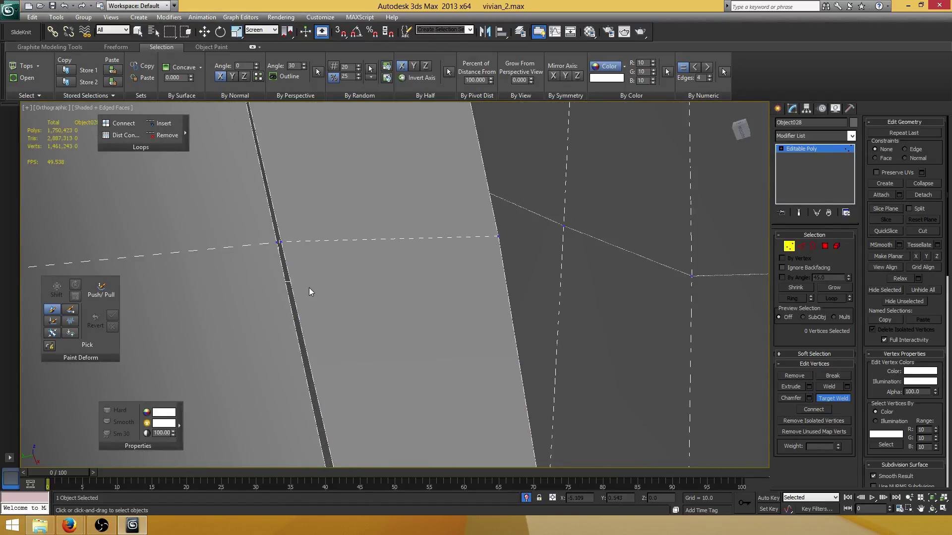
click(281, 242)
click(278, 242)
scroll(294, 295, down, 3)
middle_drag(365, 409, 347, 292)
key(F3)
scroll(342, 327, up, 3)
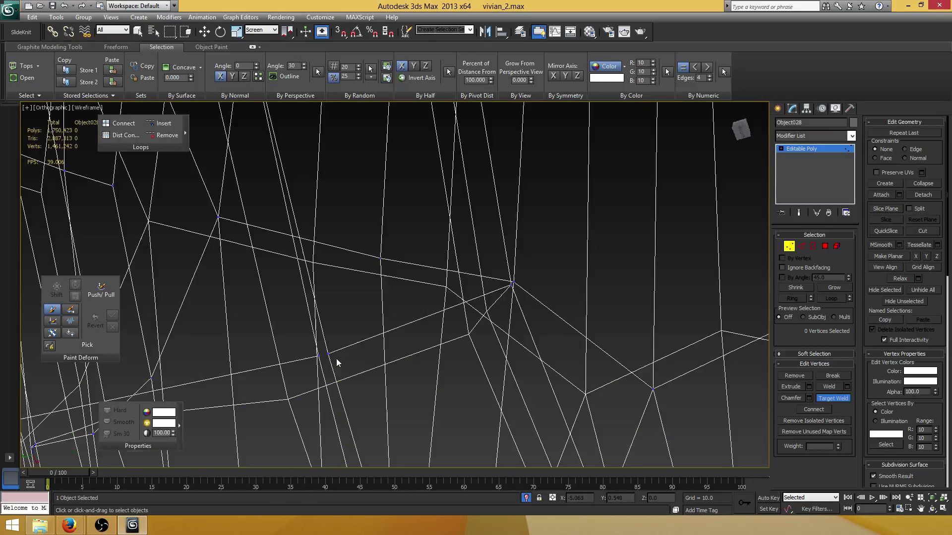
click(317, 355)
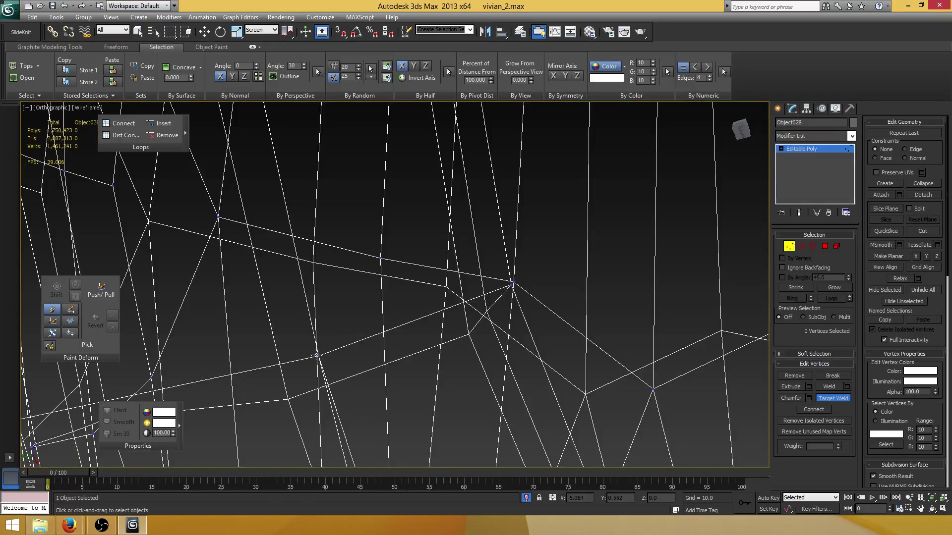
Target Weld the strip's edge vertex to the rim vertex at the next cross edge of the open seam
scroll(334, 366, down, 4)
scroll(391, 296, up, 2)
mouse_move(362, 422)
middle_down()
mouse_move(391, 295)
mouse_move(384, 299)
mouse_move(379, 251)
middle_up()
key(F3)
click(385, 299)
click(371, 304)
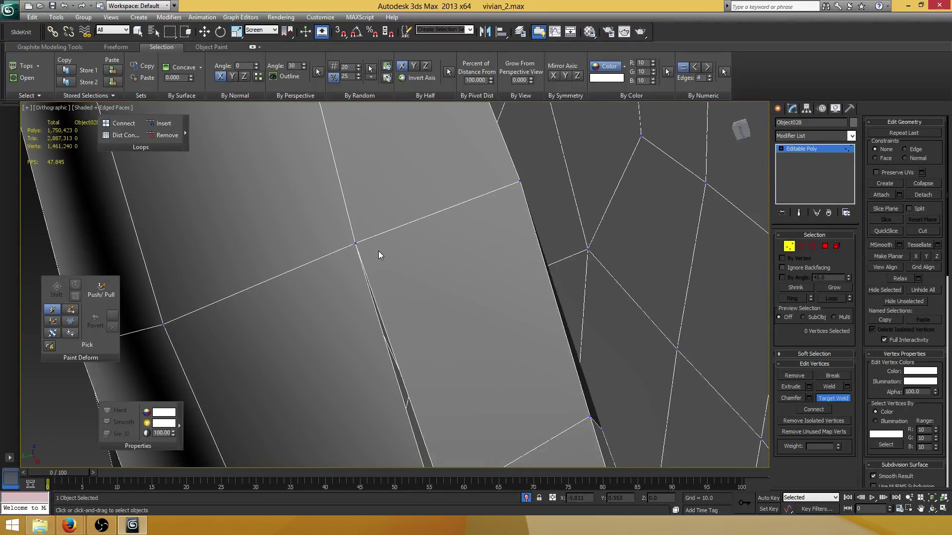
Target Weld the last split vertex pair on the seam above the notch, moving the strip's vertex onto the rim's
key(w)
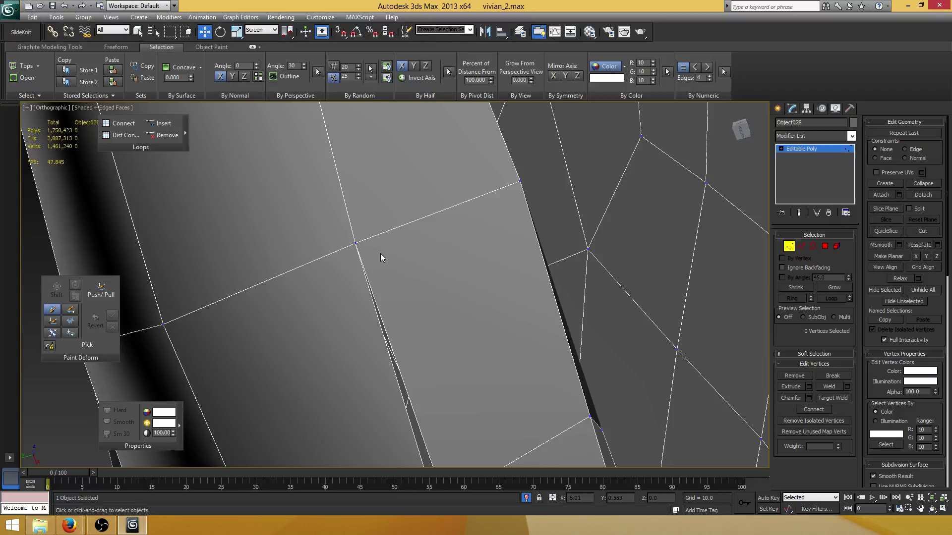
alt+middle_drag(391, 272, 399, 297)
click(391, 288)
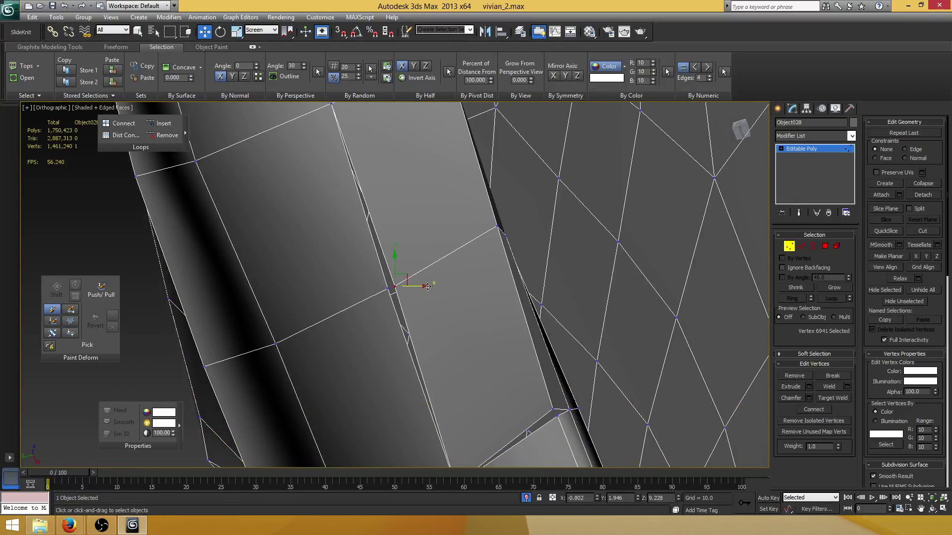
click(832, 398)
scroll(396, 277, up, 2)
click(412, 266)
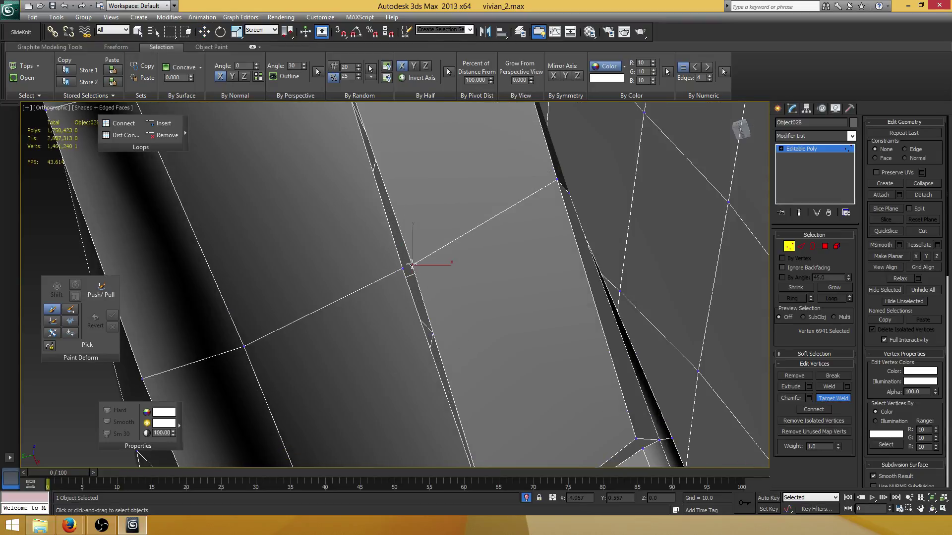
click(402, 269)
Collapse the two vertices at the narrow tip of the notch, where it meets the lower end of the seam
middle_drag(421, 309, 373, 234)
scroll(372, 234, down, 1)
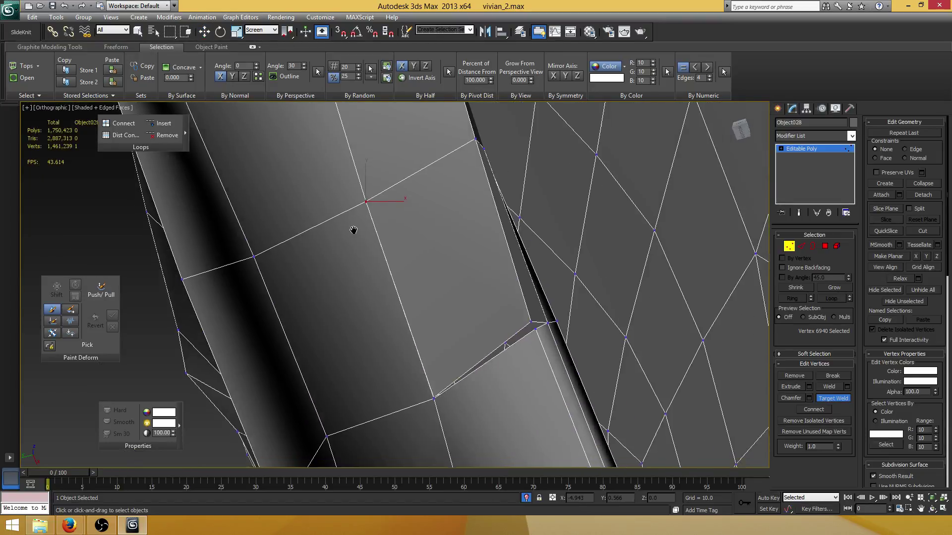
middle_drag(387, 340, 345, 228)
scroll(423, 300, up, 3)
mouse_move(423, 300)
middle_down()
mouse_move(376, 235)
mouse_move(347, 234)
middle_up()
key(F3)
scroll(331, 221, up, 2)
right_click(347, 234)
drag(331, 244, 294, 186)
middle_drag(353, 205, 375, 227)
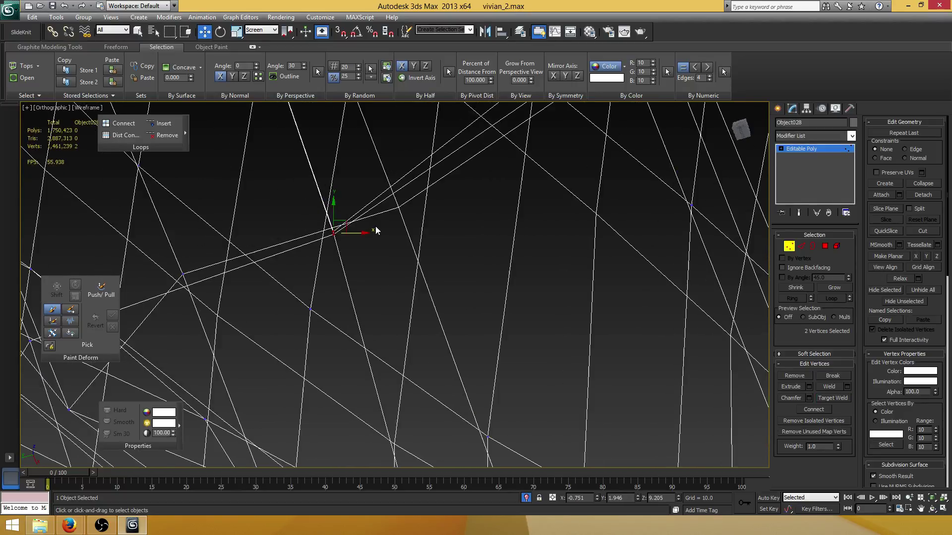
click(922, 183)
Collapse the two vertices facing each other across the wide end of the notch into one
middle_drag(403, 159, 404, 327)
scroll(404, 327, down, 2)
middle_drag(527, 311, 421, 342)
key(F3)
key(F3)
click(451, 268)
ctrl+click(443, 256)
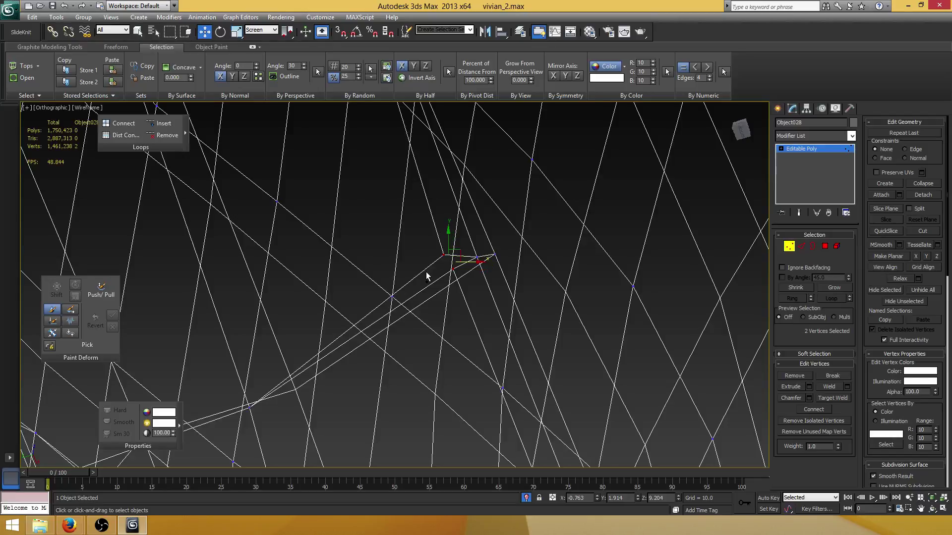
key(F3)
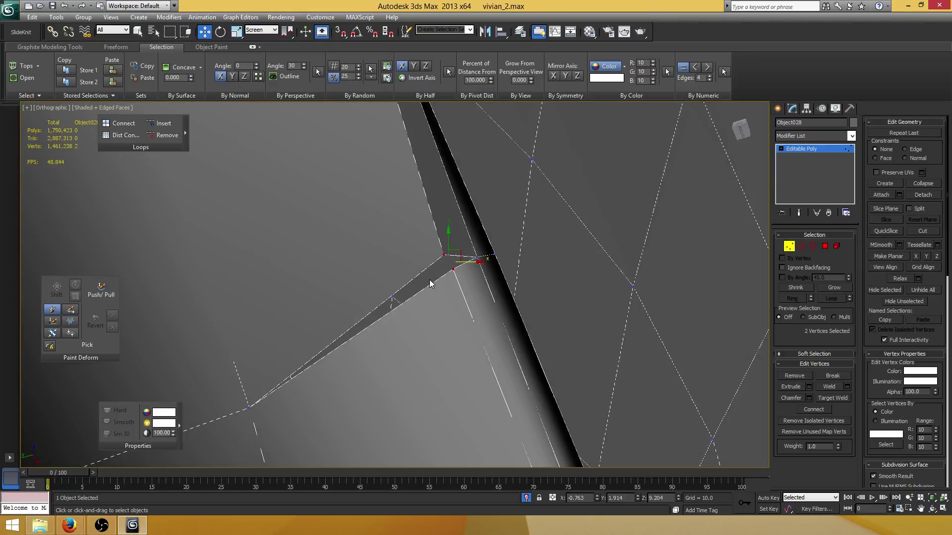
click(924, 184)
scroll(368, 308, down, 3)
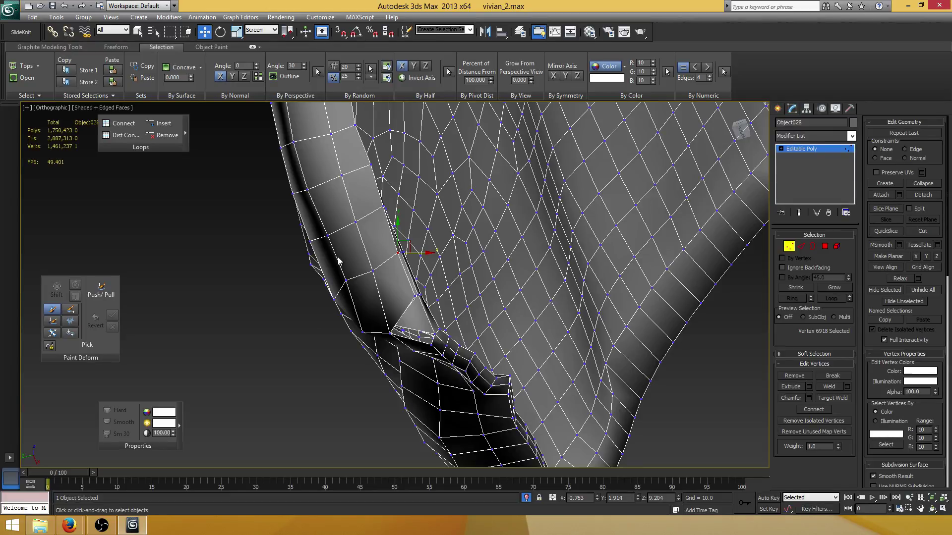
Extrude the triangular polygon at the strip's lower end and shift it slightly along the X axis
scroll(388, 306, up, 3)
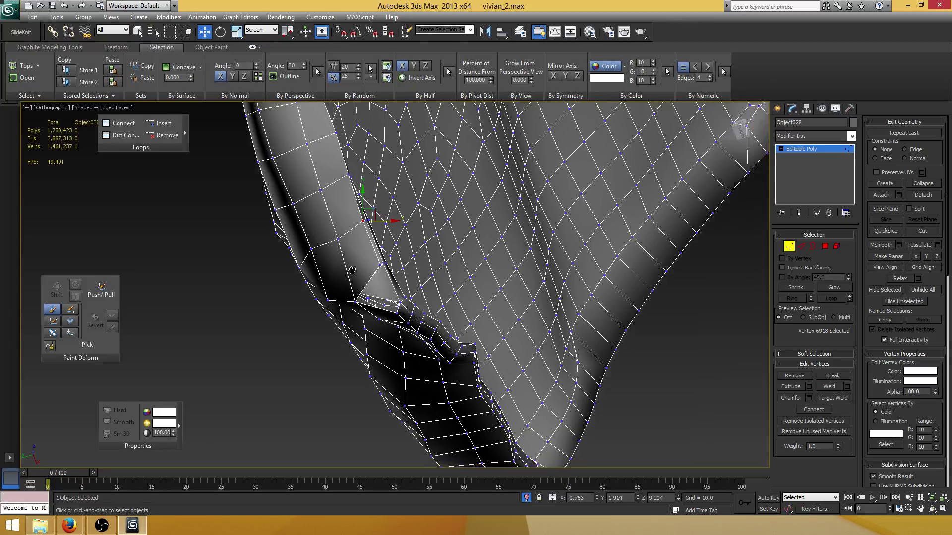
click(367, 243)
alt+middle_drag(367, 243, 430, 249)
scroll(396, 271, up, 2)
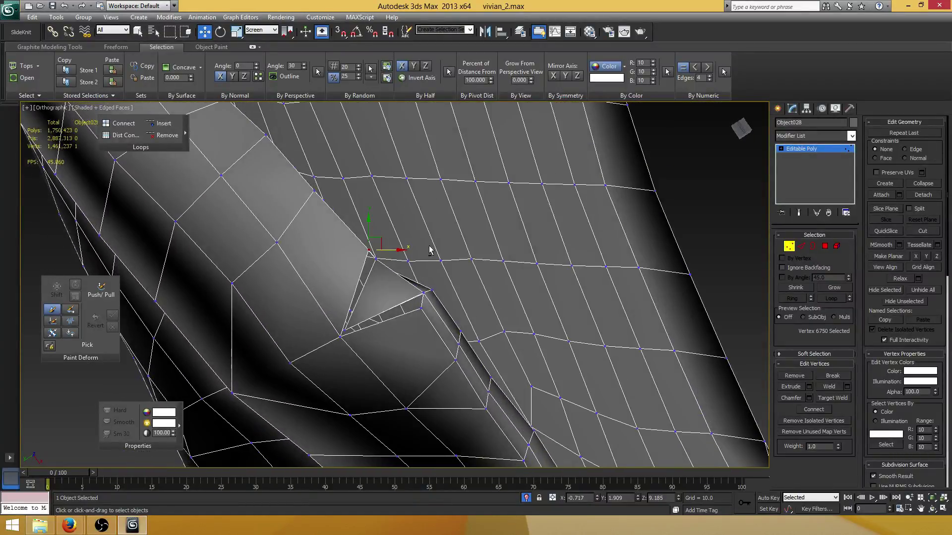
click(825, 247)
click(399, 296)
alt+middle_drag(399, 296, 408, 277)
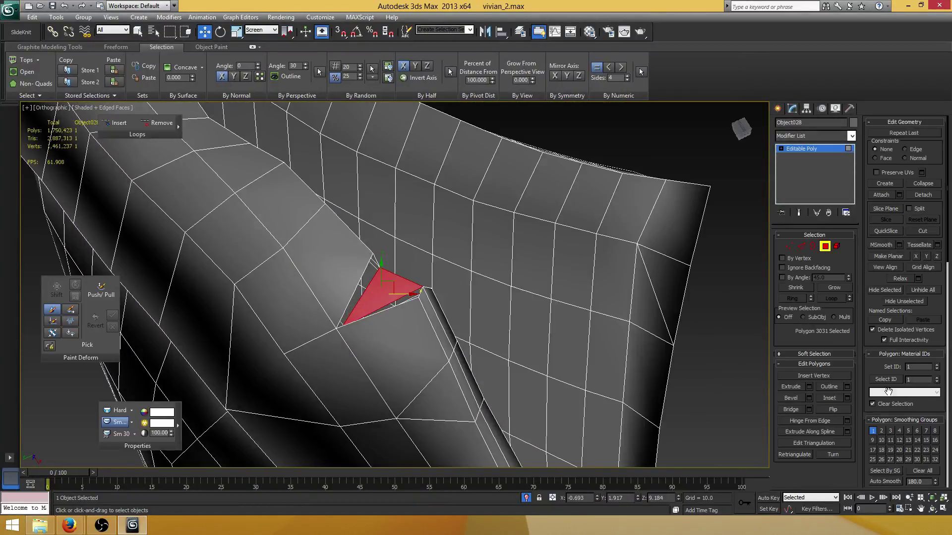
click(809, 386)
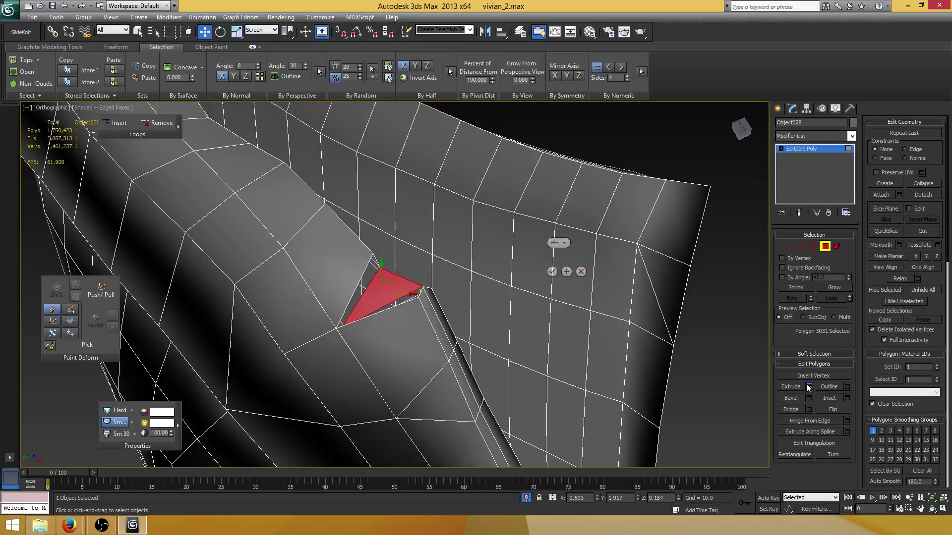
click(551, 271)
scroll(433, 308, up, 2)
click(402, 301)
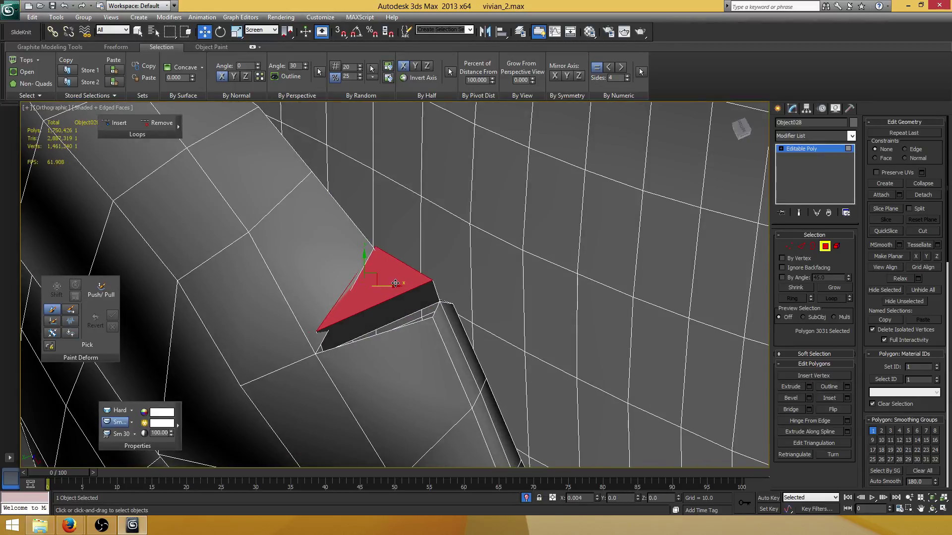
alt+middle_drag(402, 301, 393, 278)
Delete two side polygons of the extruded triangle, including the one facing the rim strip
key(Delete)
click(387, 271)
click(373, 247)
alt+middle_drag(373, 246, 375, 262)
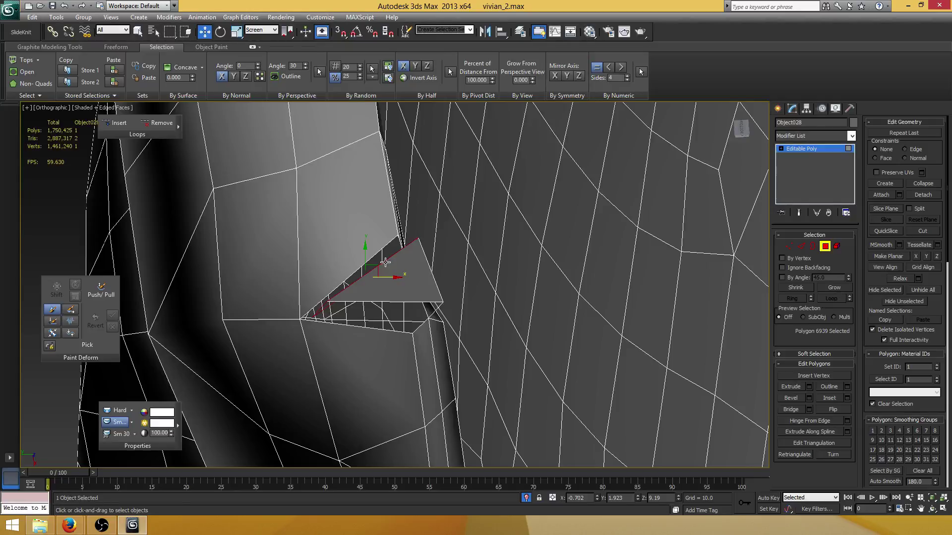
key(1)
Target Weld the extruded triangle's upper corner to the neighbouring corner vertex of the rim strip
scroll(389, 271, up, 2)
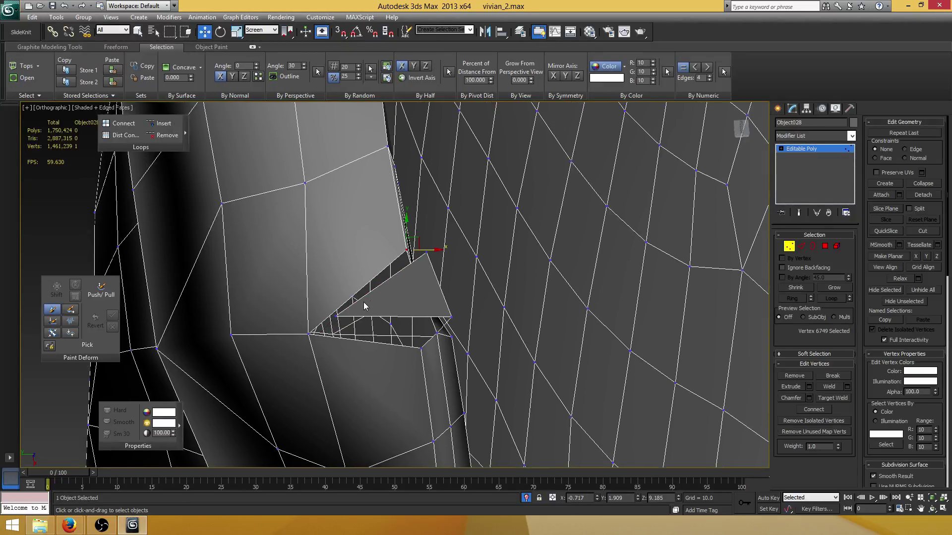
click(311, 329)
middle_drag(381, 318, 411, 269)
alt+middle_drag(514, 275, 496, 347)
click(825, 398)
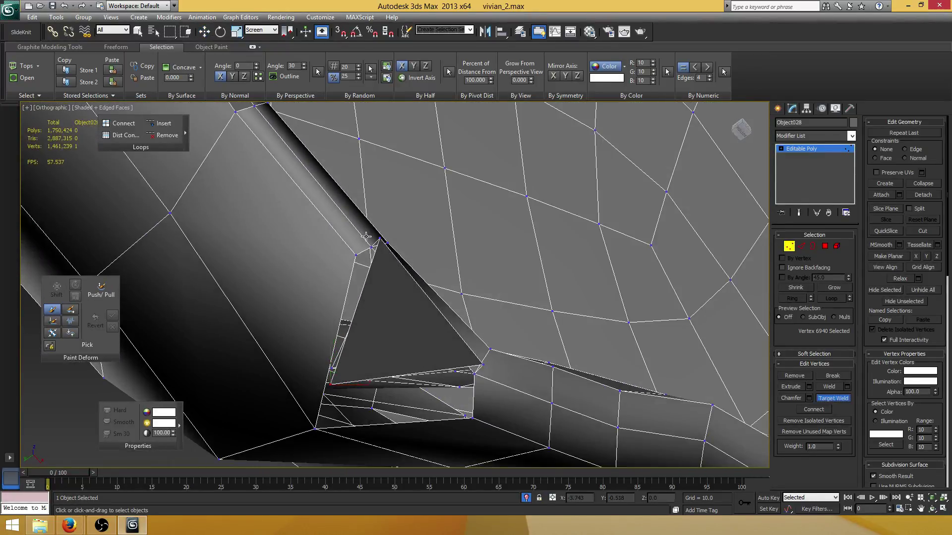
alt+middle_drag(376, 297, 382, 265)
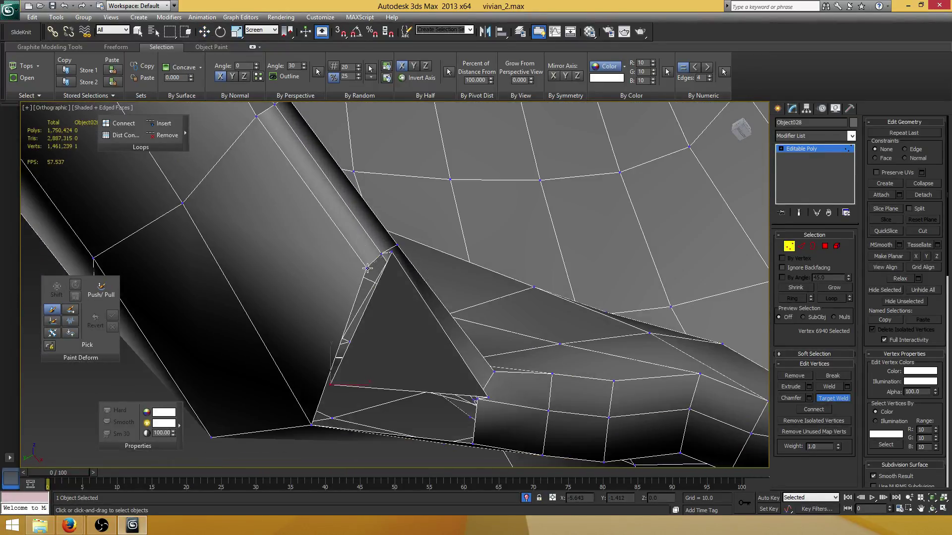
click(367, 268)
scroll(375, 274, down, 3)
middle_drag(385, 276, 407, 224)
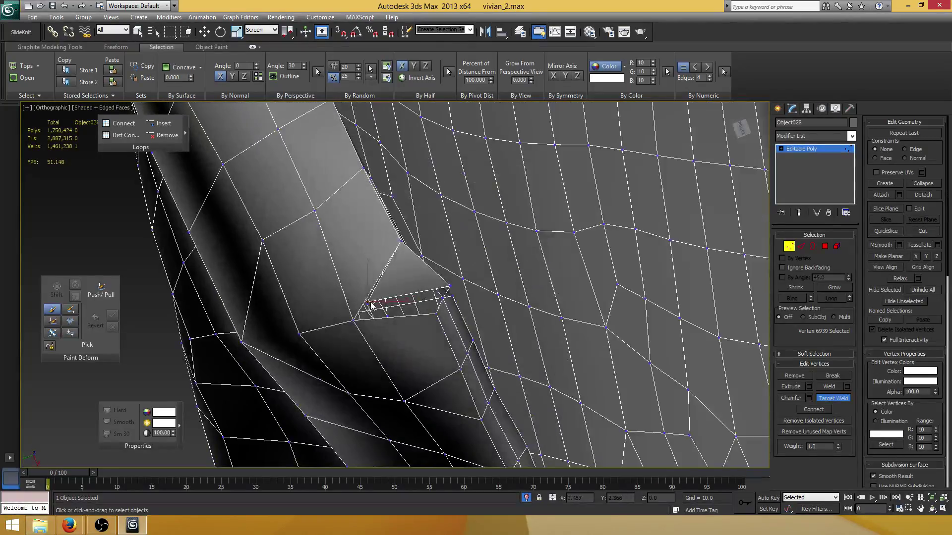
Target Weld the triangle's pointed inner corner to the rim vertex at the narrow tip of the gap
alt+middle_drag(366, 302, 385, 297)
scroll(390, 281, up, 2)
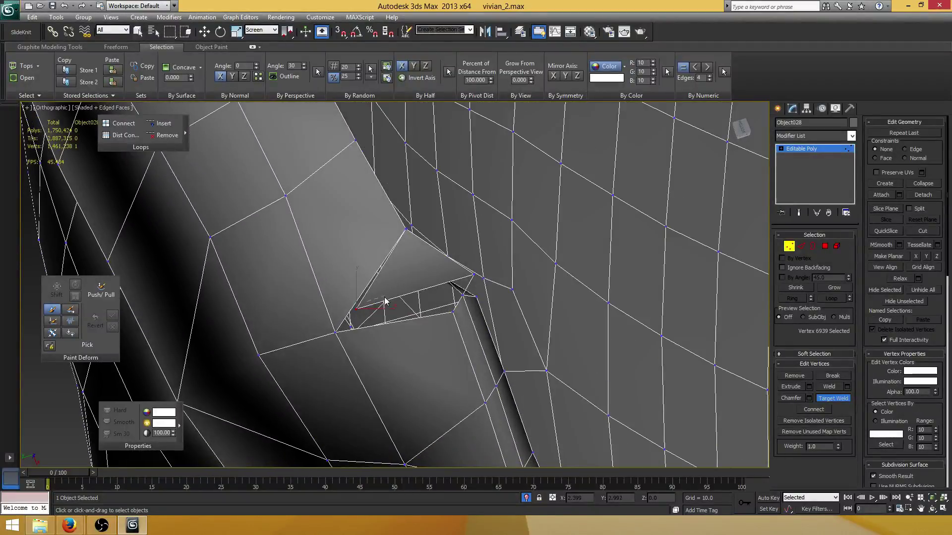
click(335, 330)
key(w)
scroll(335, 328, up, 2)
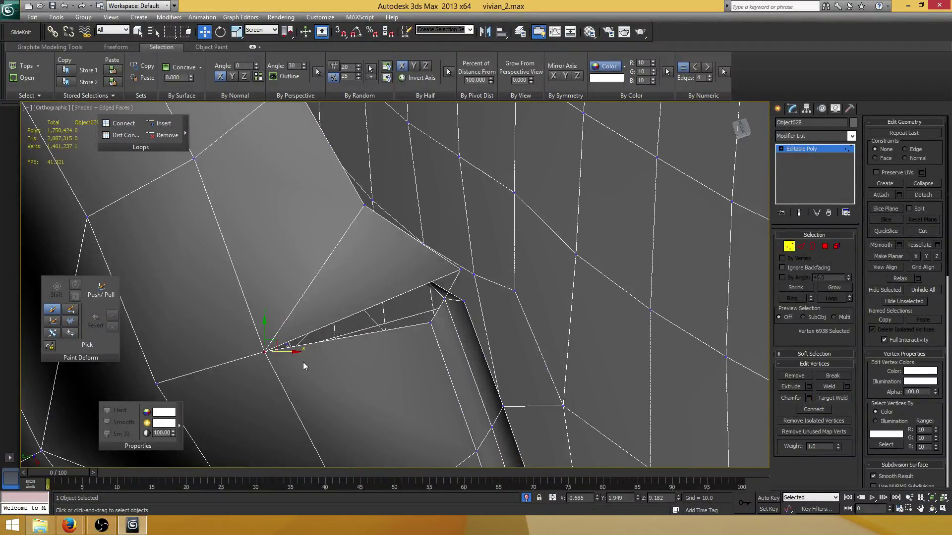
middle_drag(304, 366, 313, 355)
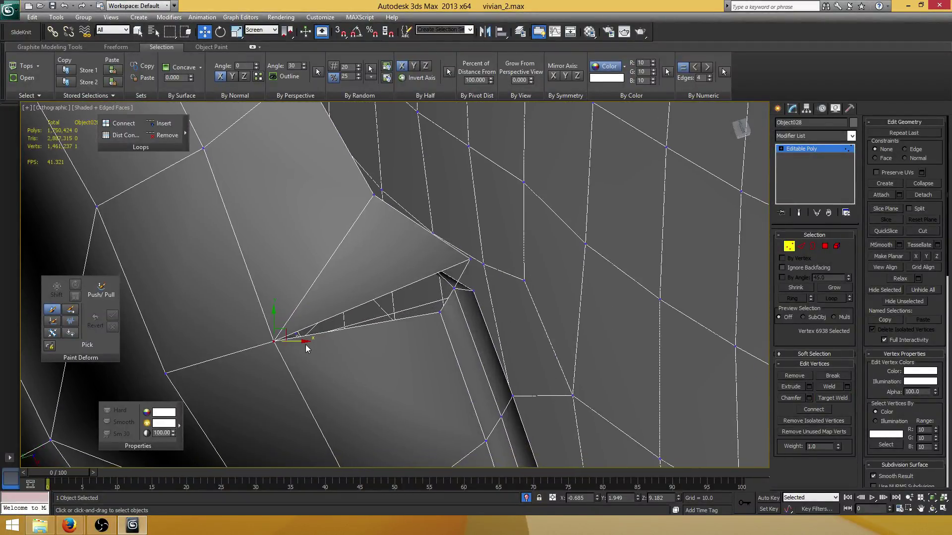
Target Weld the triangle's remaining outer corner to the rim vertex below it, across the wide end of the gap
click(470, 260)
alt+middle_drag(469, 261, 395, 323)
mouse_move(395, 323)
alt+middle_down()
mouse_move(380, 334)
mouse_move(378, 320)
mouse_move(417, 292)
mouse_move(439, 265)
mouse_move(436, 255)
mouse_move(538, 261)
mouse_move(509, 271)
alt+middle_up()
scroll(387, 318, up, 3)
key(F3)
click(358, 324)
key(F3)
click(534, 253)
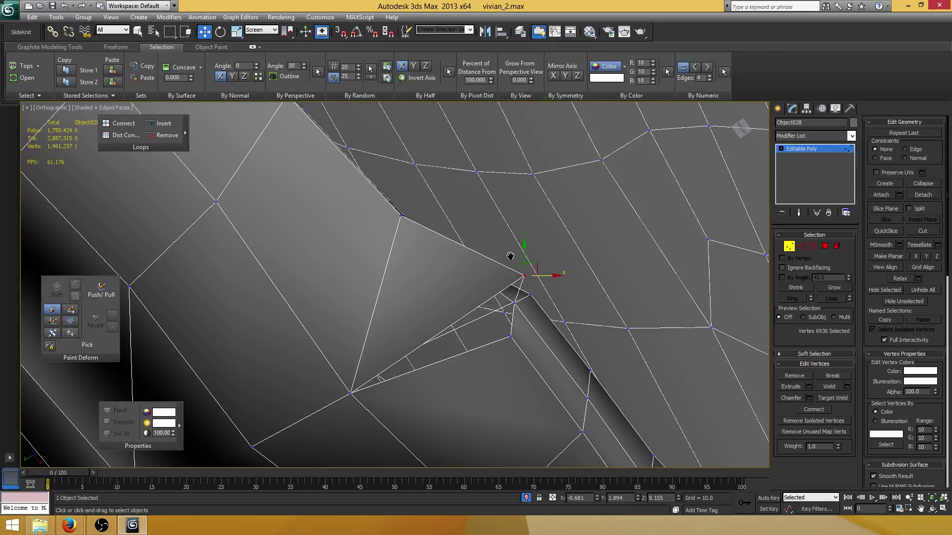
mouse_move(511, 270)
alt+middle_down()
mouse_move(512, 313)
mouse_move(508, 276)
alt+middle_up()
key(ctrl+shift+w)
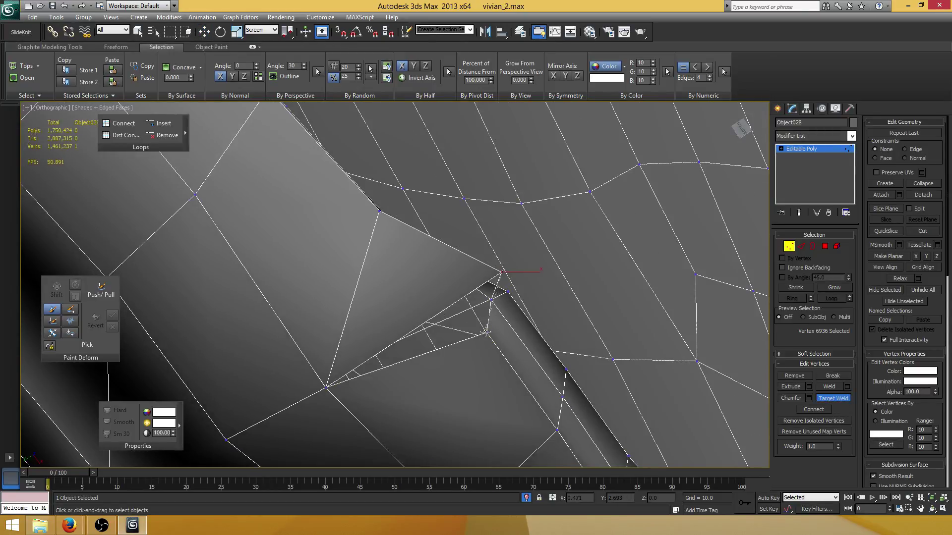
click(486, 333)
Leave Target Weld and examine the repaired notch and the rim of the shield-shaped panel from several angles
key(w)
drag(511, 357, 448, 284)
scroll(449, 283, down, 5)
alt+middle_drag(450, 284, 461, 304)
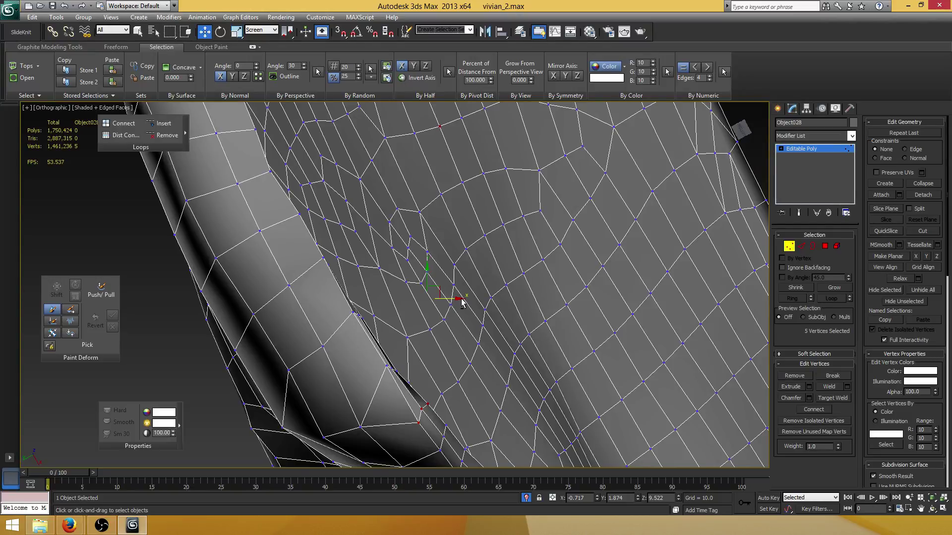
alt+middle_drag(461, 302, 544, 368)
scroll(424, 310, down, 5)
scroll(459, 314, up, 3)
scroll(482, 344, down, 3)
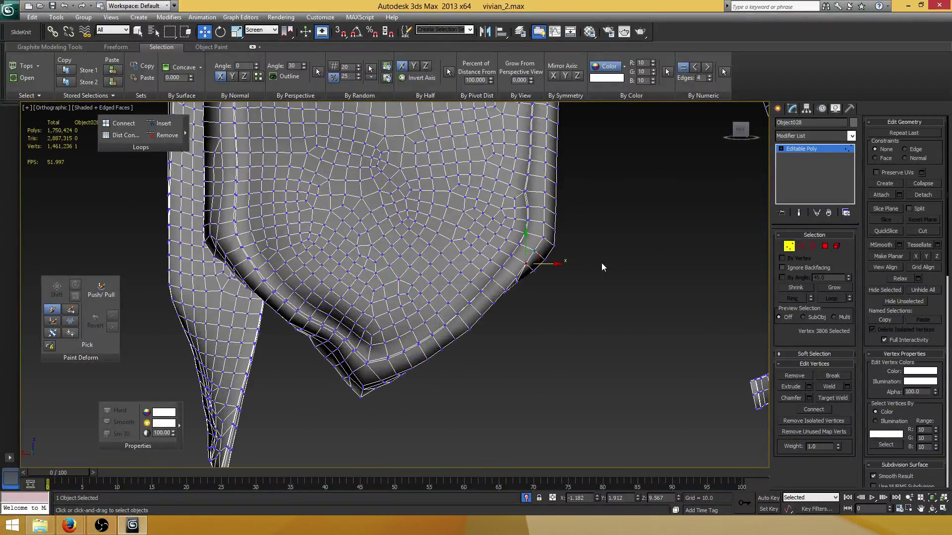
alt+middle_drag(602, 267, 574, 223)
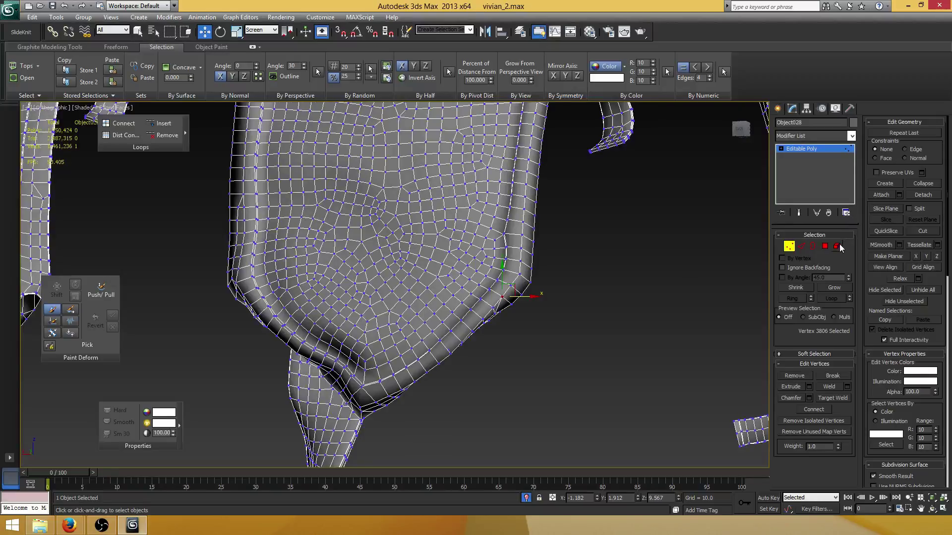
Select the entire shield-shaped panel as one element to check which polygons are connected to it
key(5)
click(466, 270)
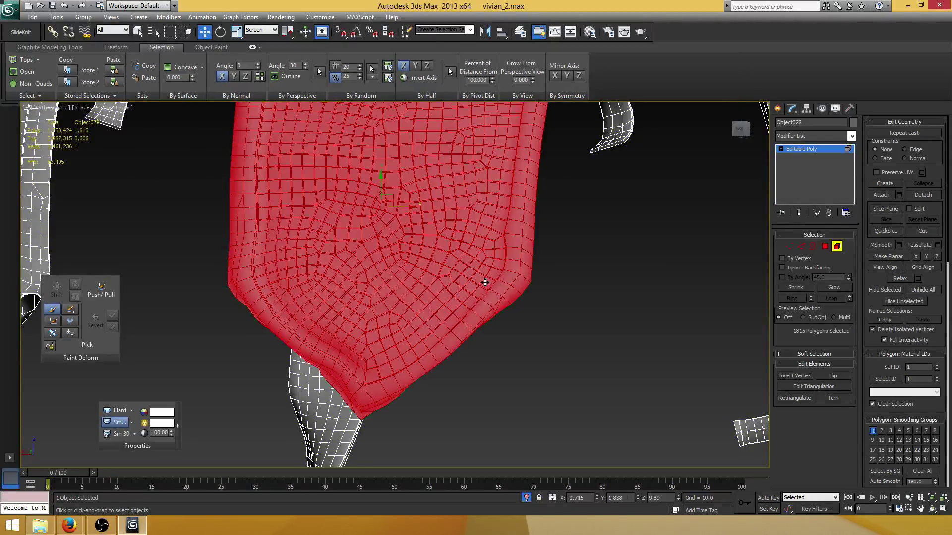
middle_drag(465, 249, 460, 308)
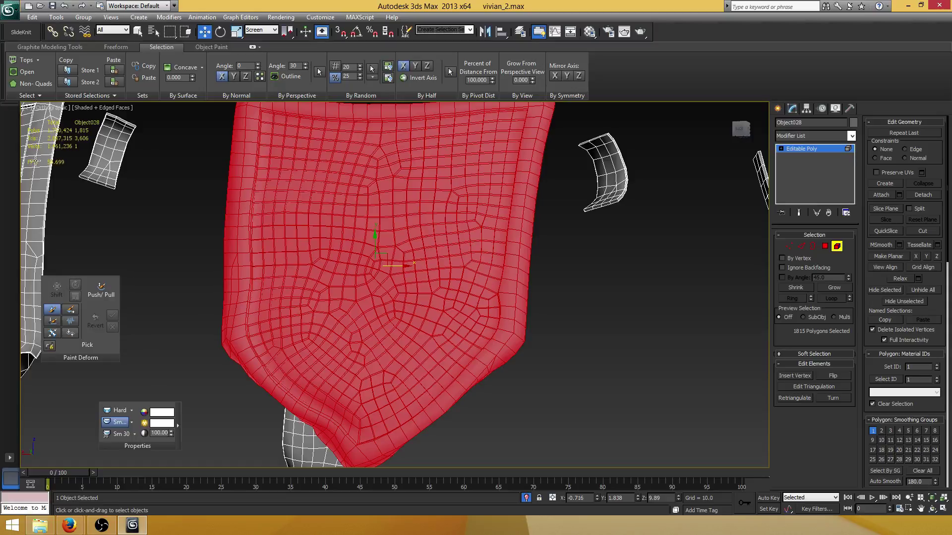
key(alt+Tab)
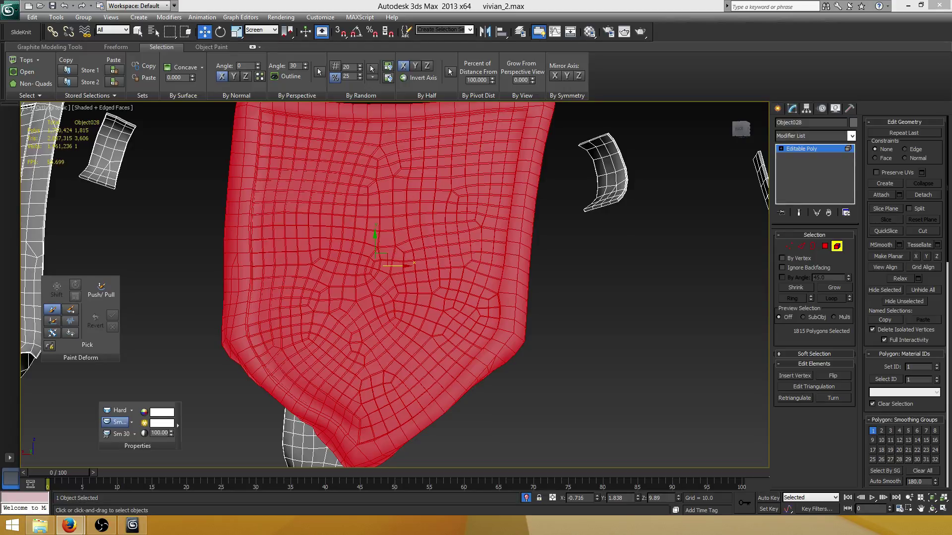
scroll(337, 229, up, 5)
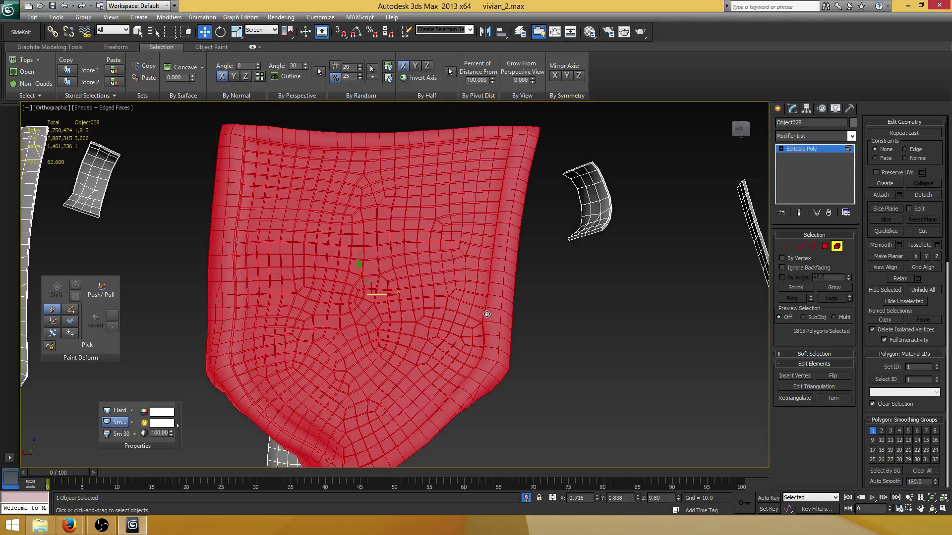
middle_drag(569, 349, 430, 271)
scroll(436, 273, up, 4)
Select the three overlapping vertices at the kink in the rim's inner edge line and move them about 0.009 along X toward the rim
key(1)
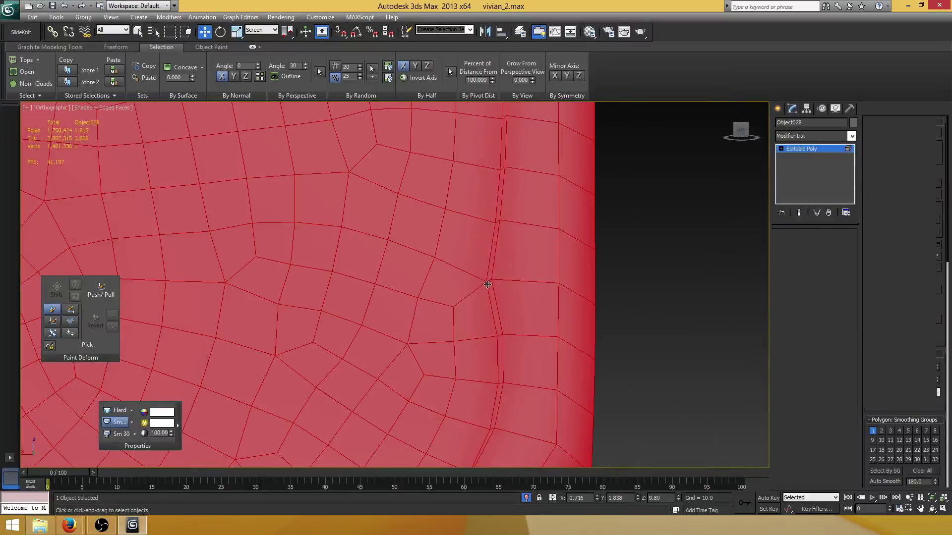
key(F3)
drag(510, 258, 486, 304)
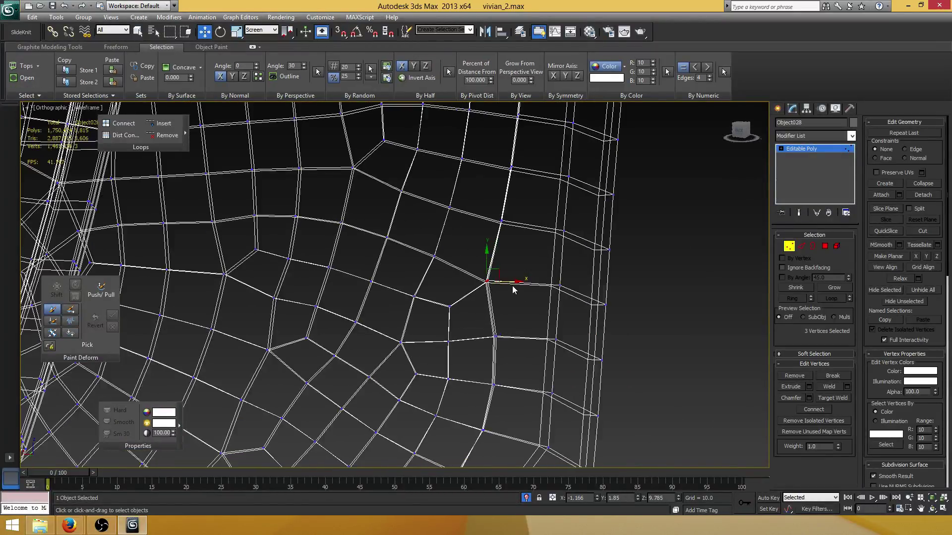
key(F3)
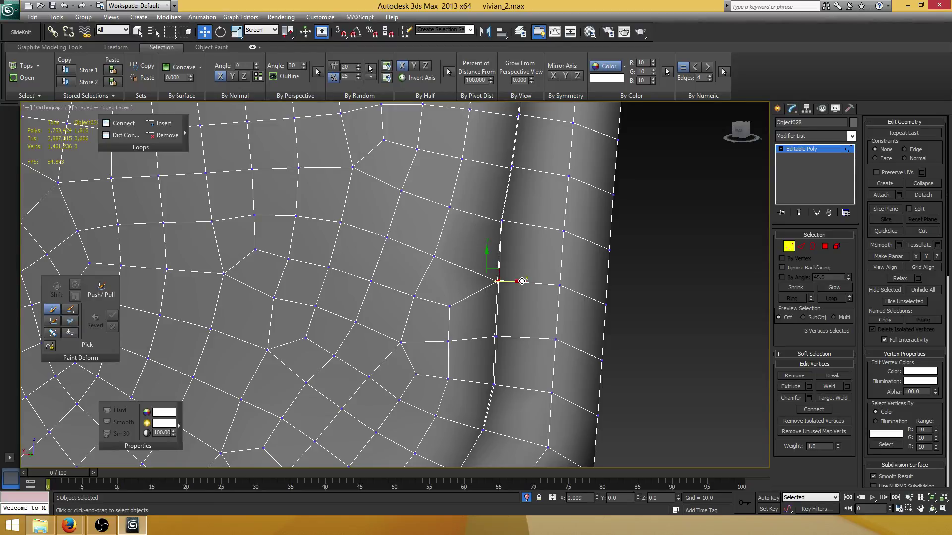
drag(522, 281, 521, 281)
scroll(451, 284, down, 4)
scroll(460, 290, up, 3)
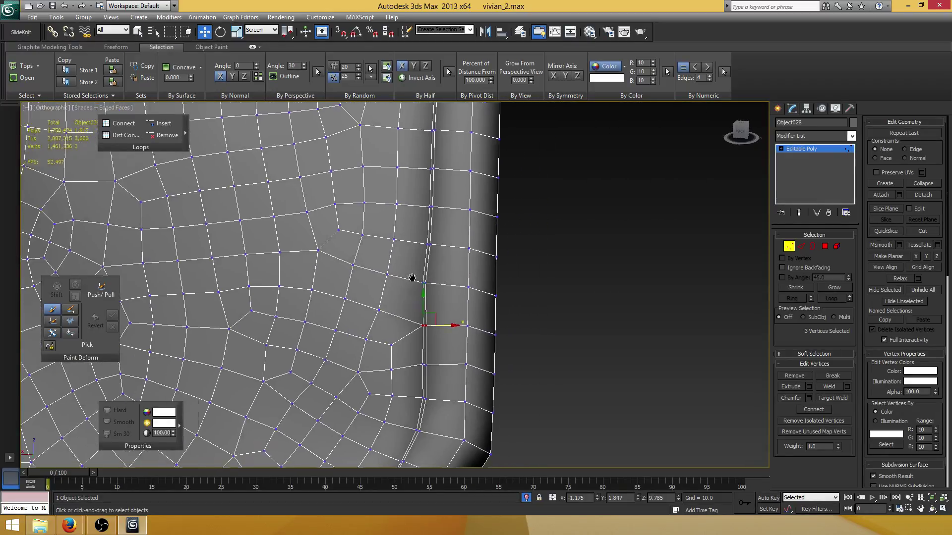
Select the next group of three inner-rim vertices above and move it about 0.002 along X to straighten the line
scroll(452, 291, up, 5)
key(F3)
key(F3)
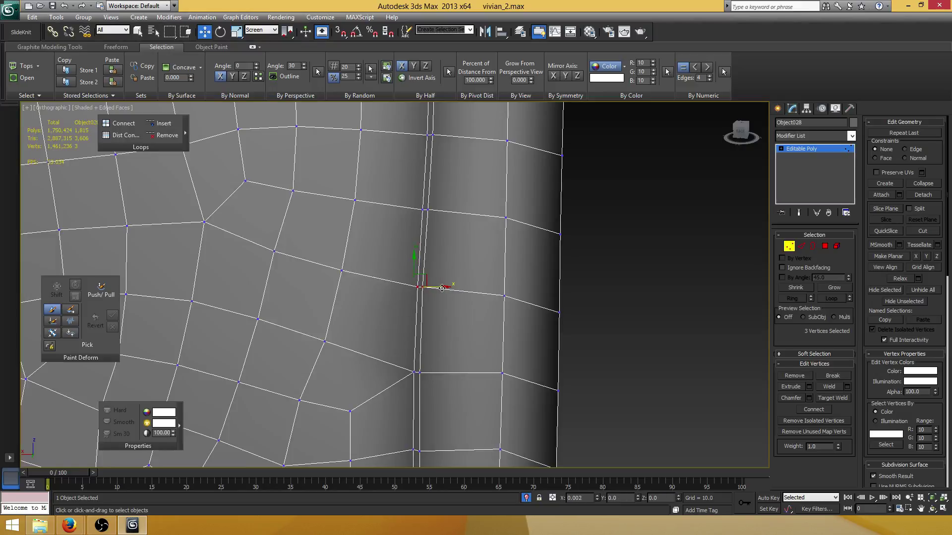
scroll(413, 287, down, 5)
scroll(413, 287, up, 8)
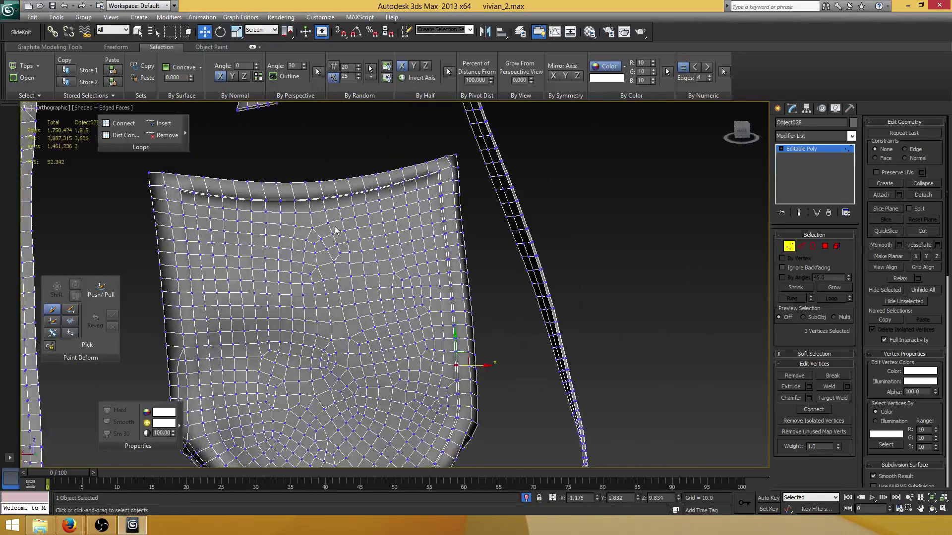
Select the outer edge loop of the panel's rim in edge mode and follow it around to the lower tip
key(2)
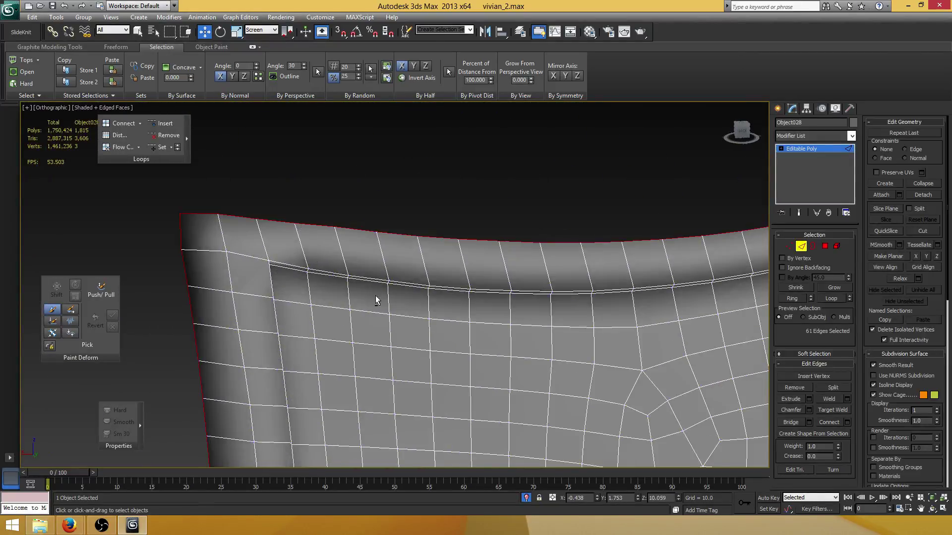
scroll(379, 298, down, 6)
middle_drag(353, 283, 351, 204)
alt+middle_drag(350, 204, 371, 233)
scroll(372, 248, up, 4)
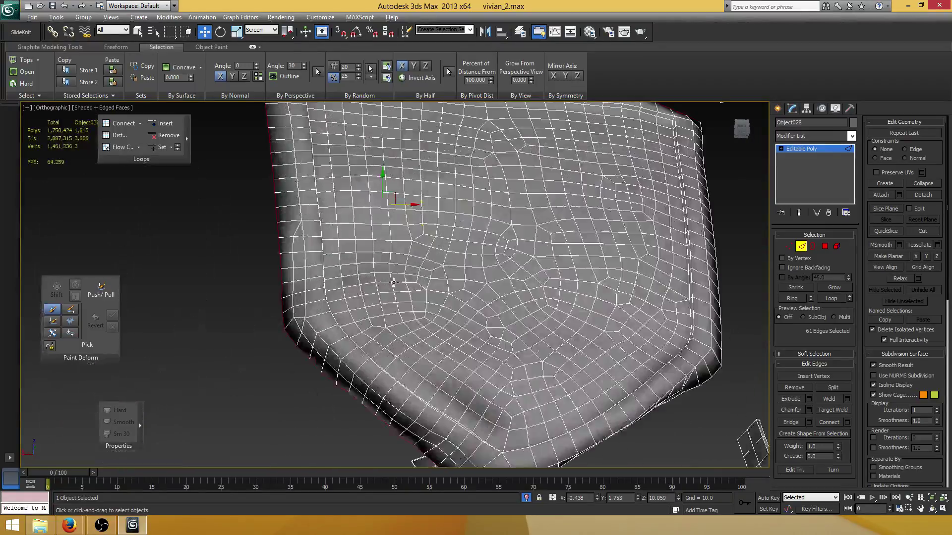
alt+middle_drag(372, 288, 400, 249)
scroll(399, 249, up, 4)
alt+middle_drag(419, 313, 372, 395)
scroll(444, 258, down, 4)
alt+middle_drag(372, 395, 406, 313)
Add the missing outer rim edges beyond the pointed lower tip to the edge selection
scroll(431, 265, up, 3)
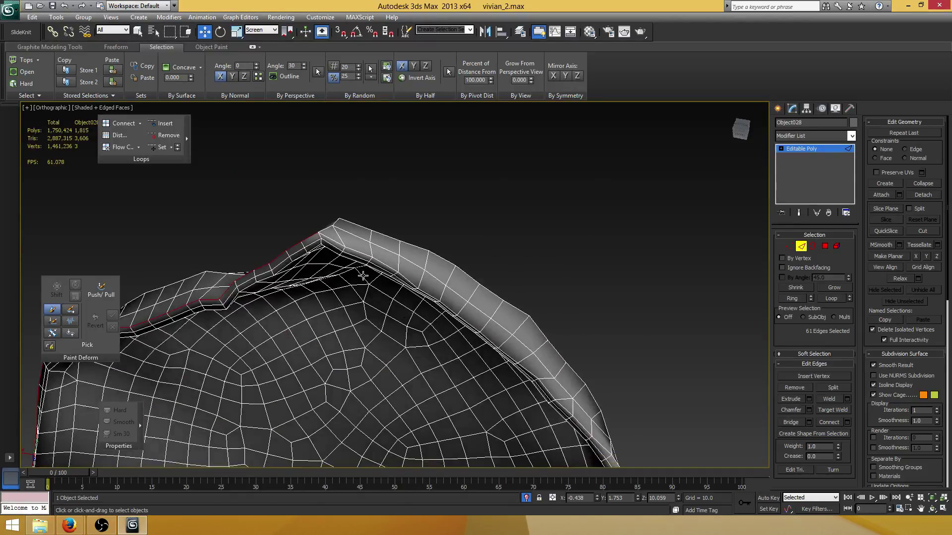
scroll(363, 276, up, 3)
ctrl+click(309, 223)
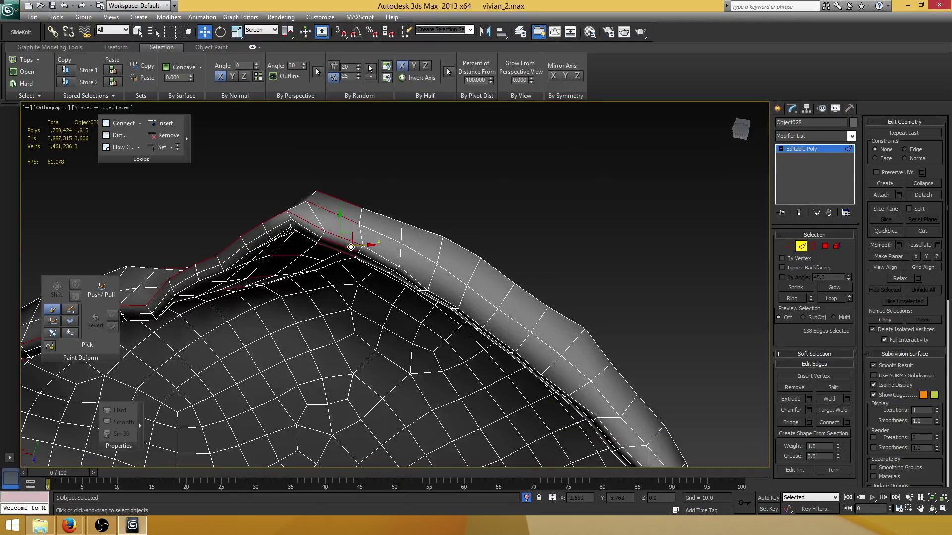
ctrl+click(343, 239)
ctrl+double_click(379, 257)
scroll(378, 257, down, 5)
alt+middle_drag(379, 257, 385, 372)
scroll(384, 372, down, 3)
middle_drag(384, 373, 385, 313)
scroll(386, 263, up, 3)
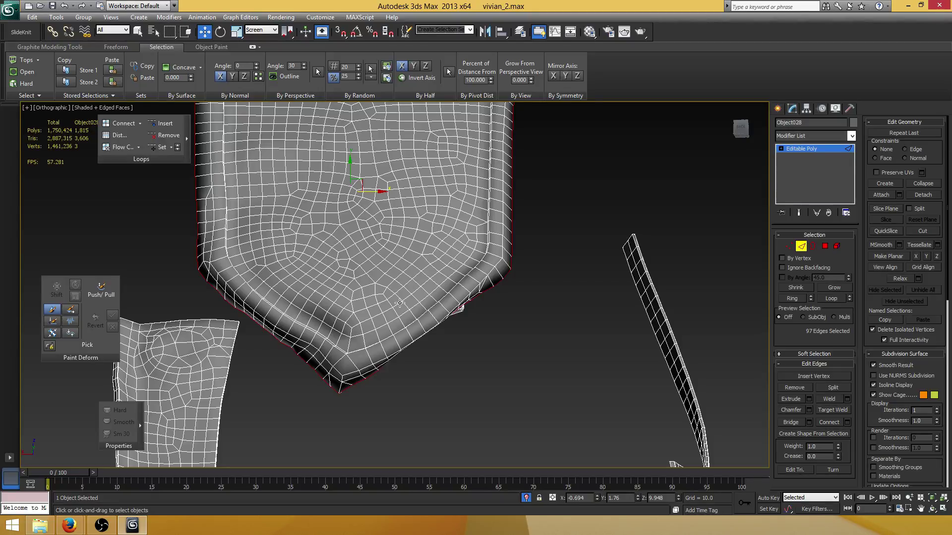
Add the rim's inner edge loops along both long sides, starting from the pointed lower tip, to the edge selection
mouse_move(401, 303)
alt+middle_down()
mouse_move(421, 276)
mouse_move(414, 315)
alt+middle_up()
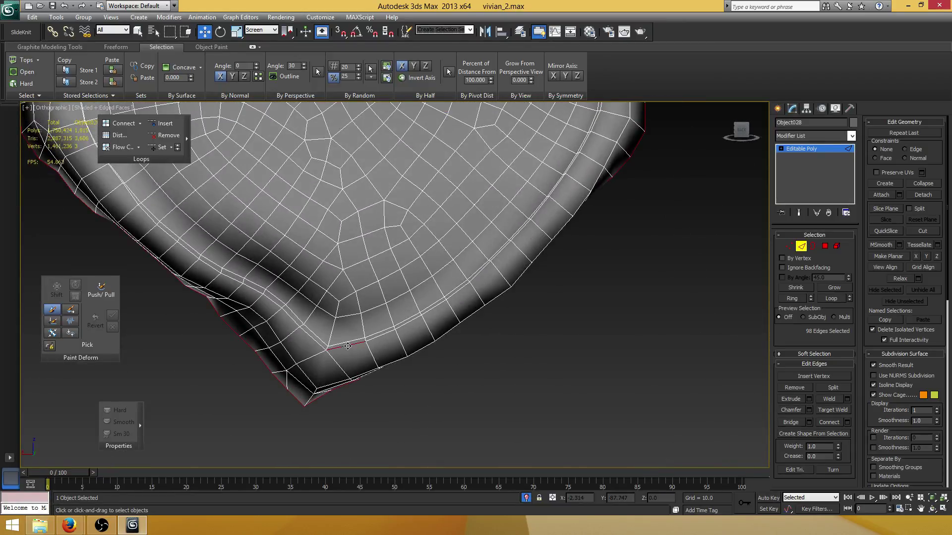
ctrl+double_click(381, 335)
scroll(391, 329, down, 4)
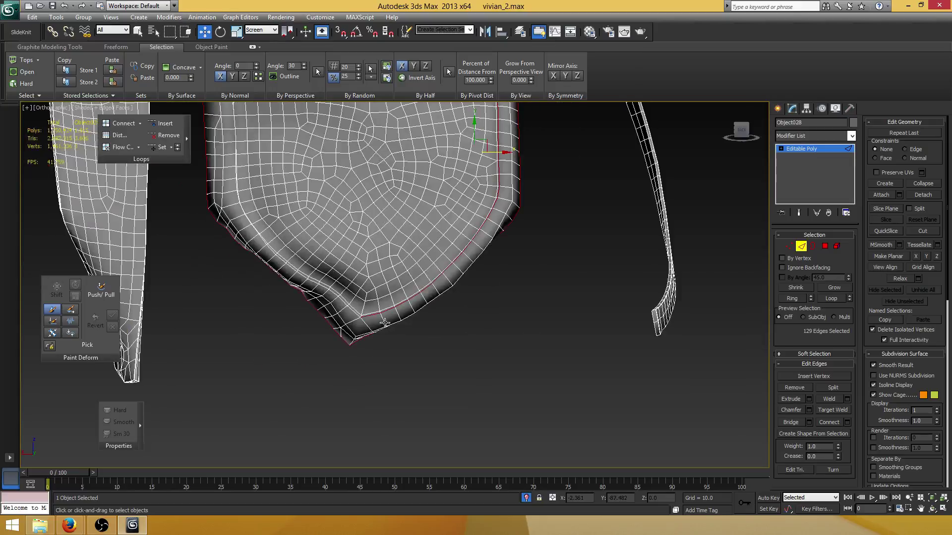
alt+middle_drag(372, 298, 383, 321)
ctrl+double_click(384, 318)
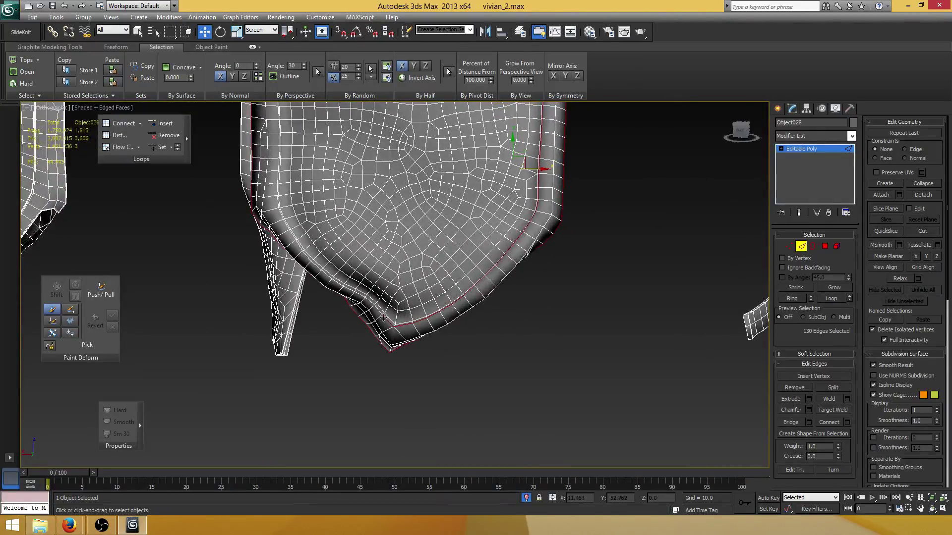
scroll(380, 303, down, 4)
middle_drag(470, 228, 451, 298)
scroll(451, 299, up, 6)
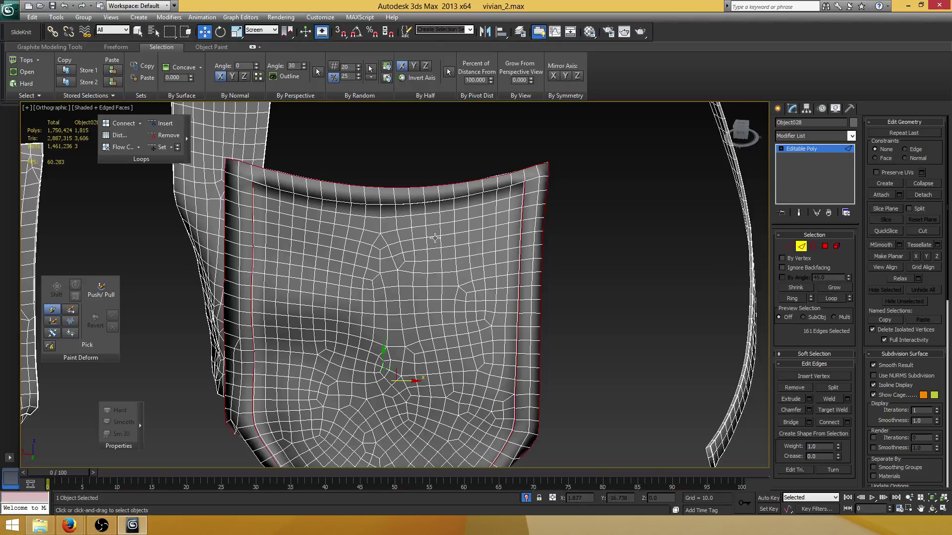
Add the upper of the two close inner edge loops along the panel's curved top rim to the edge selection
alt+middle_drag(435, 239, 438, 322)
scroll(440, 281, up, 2)
middle_drag(269, 238, 350, 256)
scroll(351, 256, up, 2)
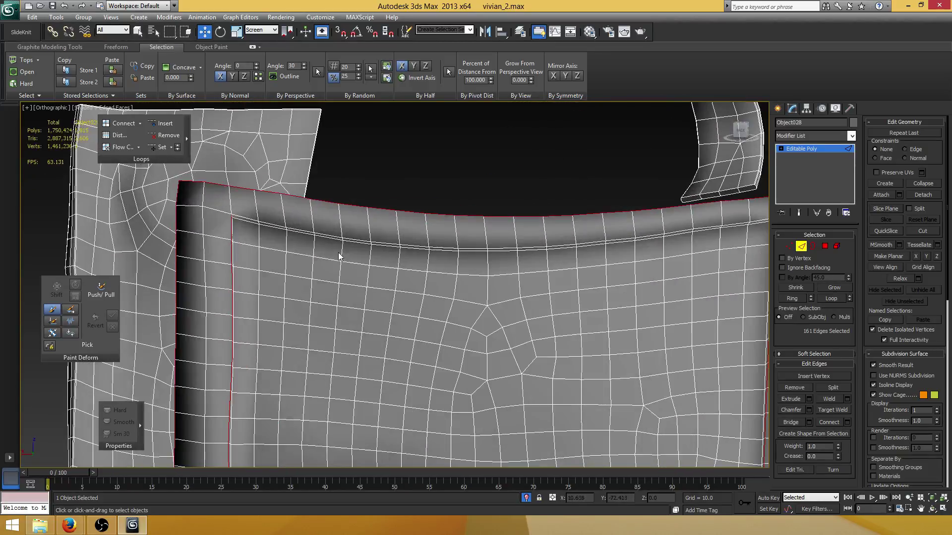
alt+middle_drag(291, 243, 288, 226)
scroll(251, 235, up, 2)
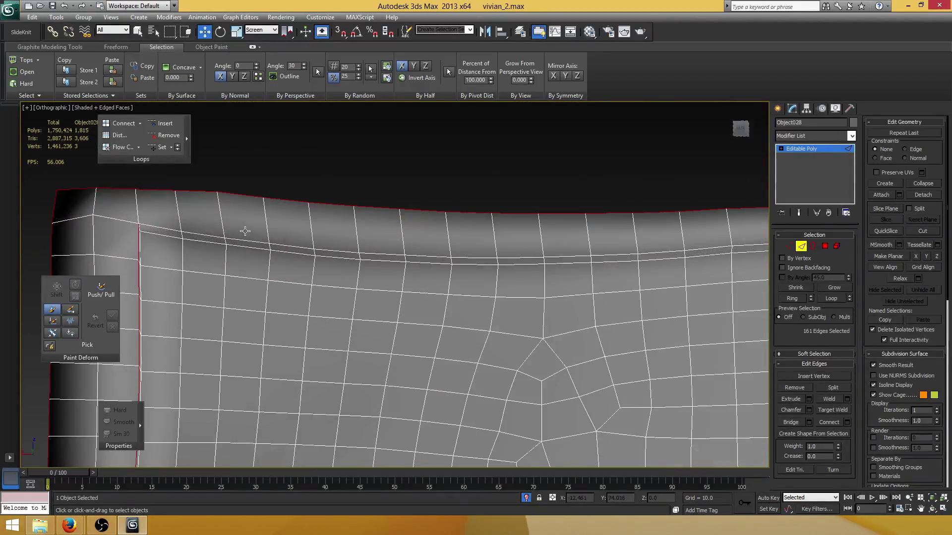
ctrl+click(199, 229)
shift+click(232, 235)
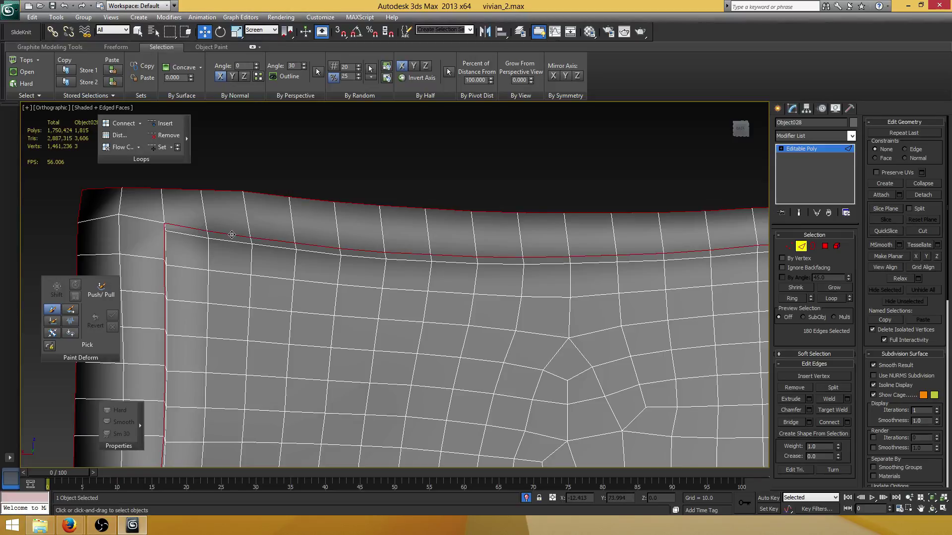
Check the selected loops around the panel and add the missing outer edges at the rim's upper corner
scroll(277, 250, down, 4)
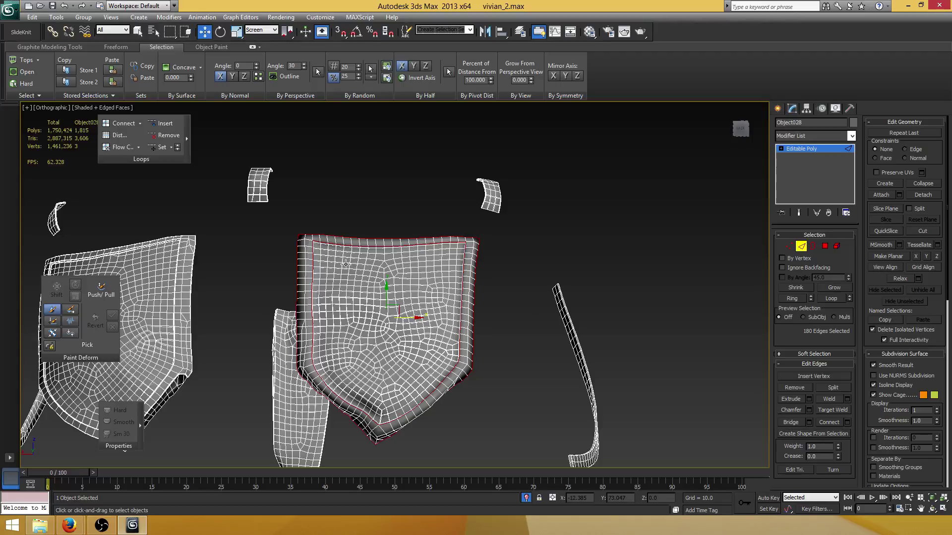
scroll(346, 264, up, 5)
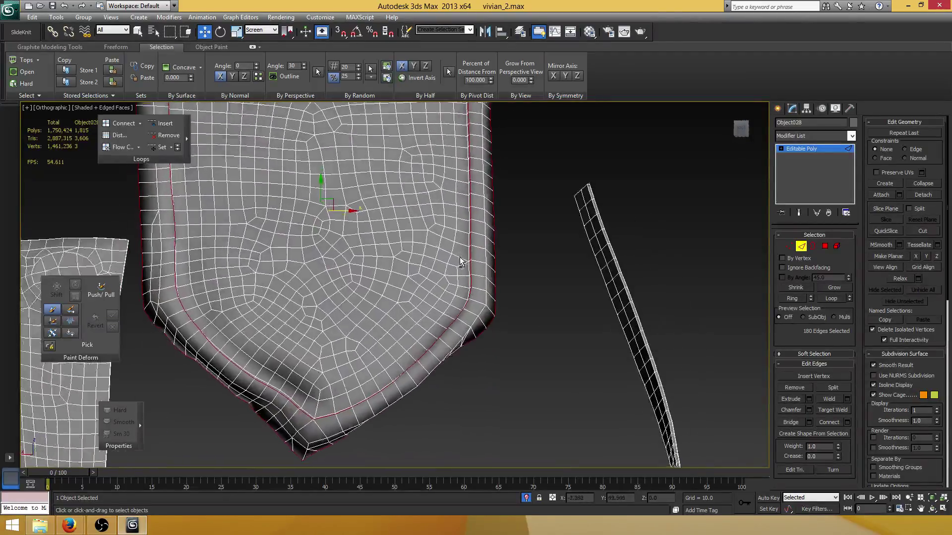
alt+middle_drag(460, 257, 464, 198)
middle_drag(464, 199, 385, 391)
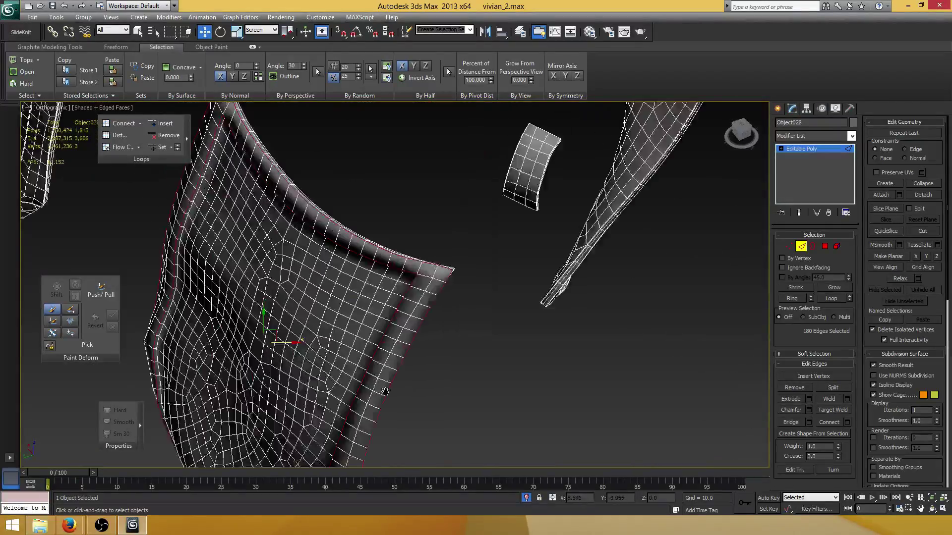
scroll(476, 288, up, 8)
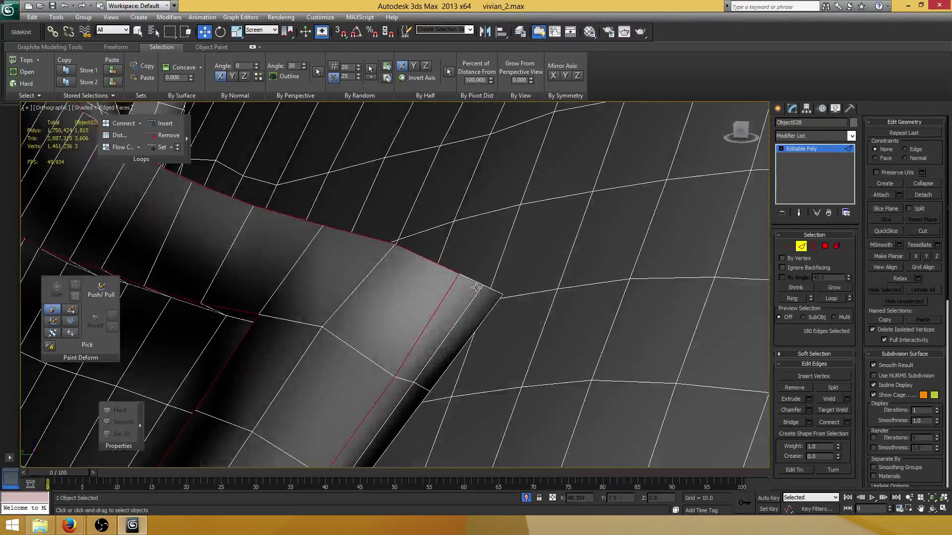
ctrl+click(473, 281)
scroll(485, 289, down, 10)
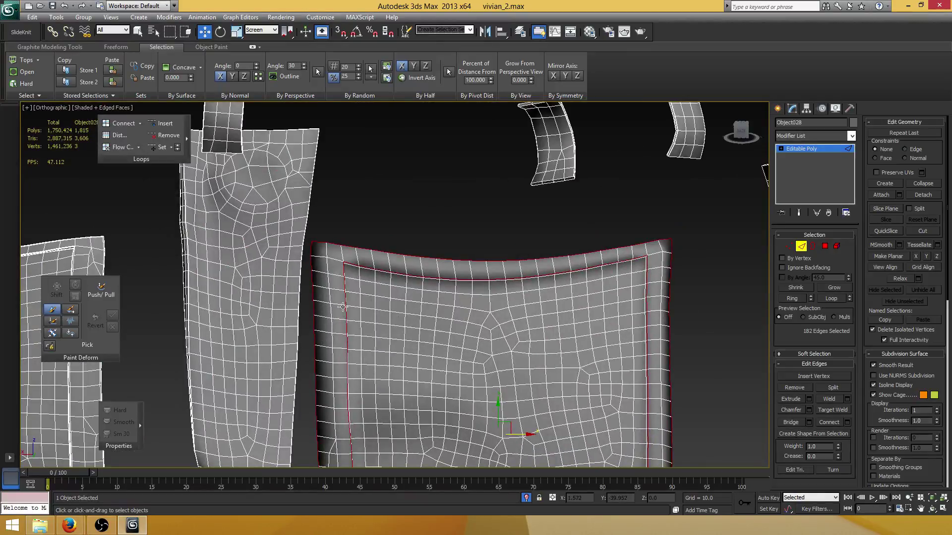
Chamfer the selected outer and inner rim edges by 0.001 with 1 segment
alt+middle_drag(343, 308, 420, 294)
scroll(436, 307, up, 10)
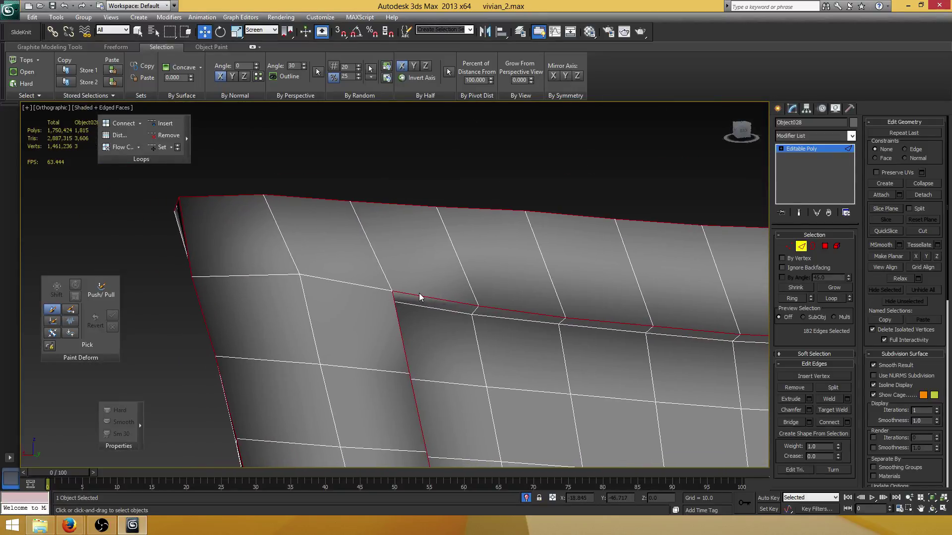
click(809, 409)
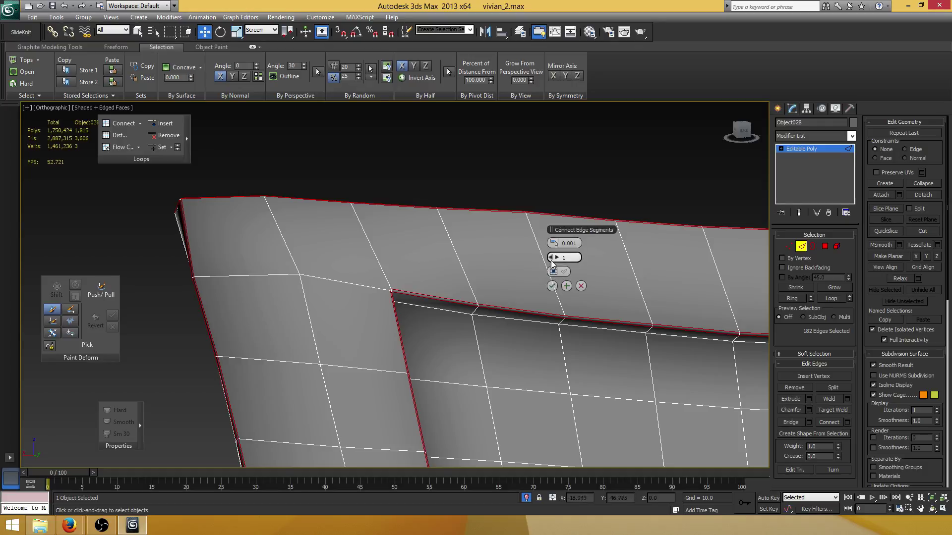
click(552, 286)
click(75, 528)
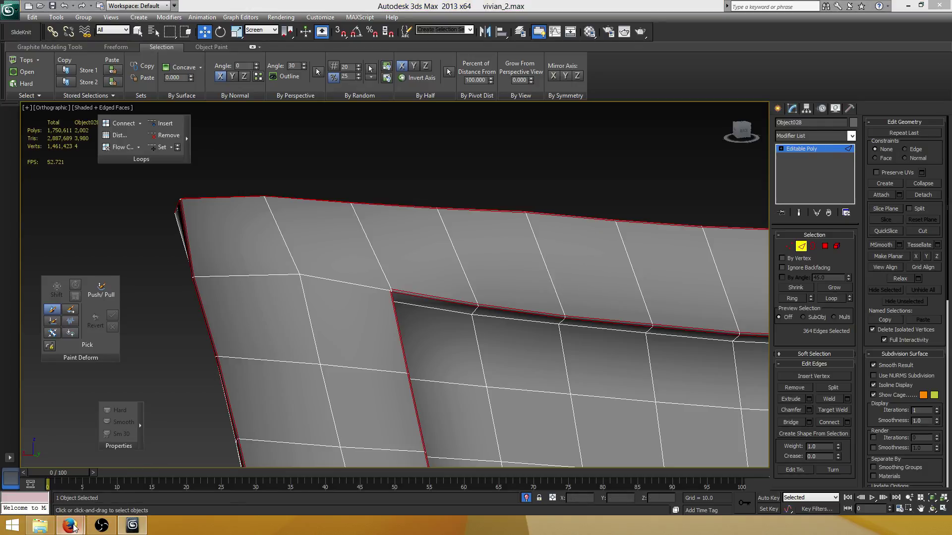
click(116, 482)
click(73, 526)
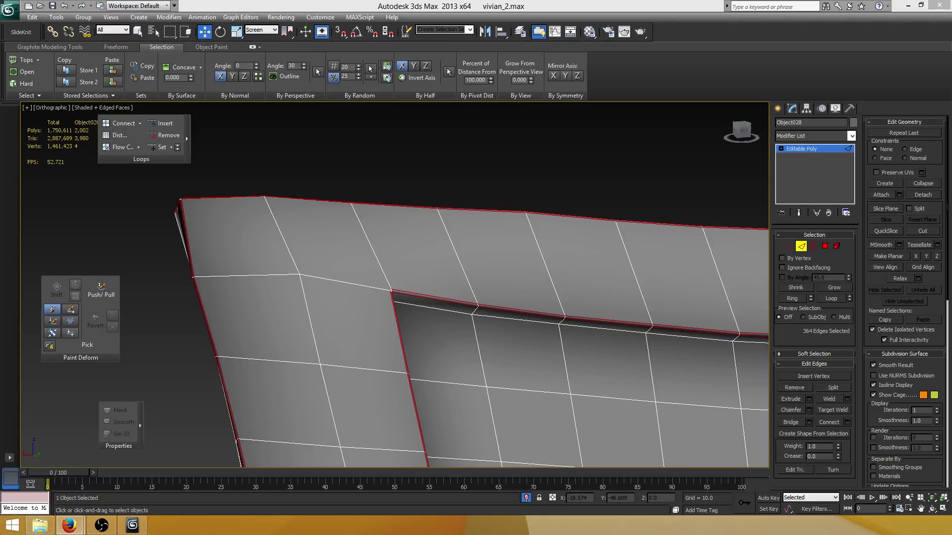
scroll(463, 217, down, 5)
middle_drag(460, 216, 396, 237)
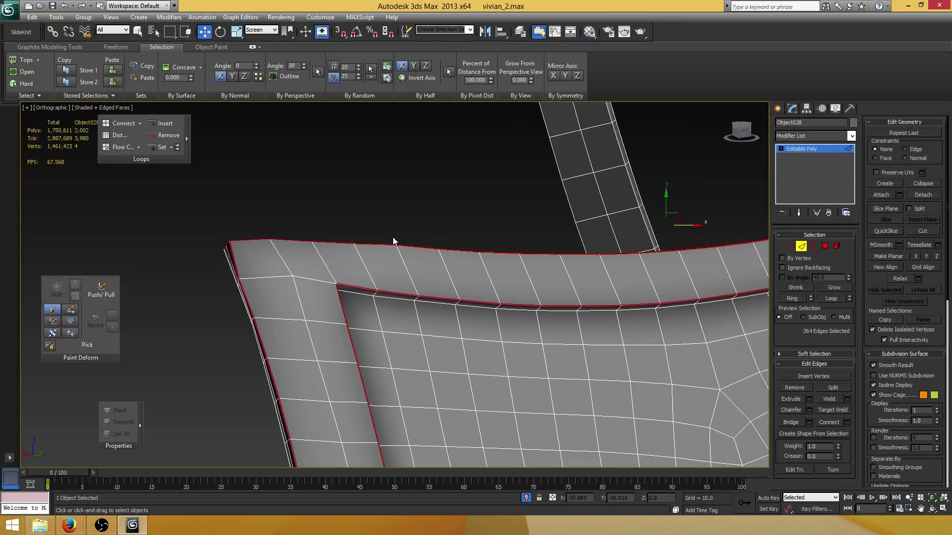
Start a new edge selection with the first four cross edges of the outer rim strip below the panel's upper corner
scroll(393, 238, up, 4)
alt+middle_drag(322, 289, 351, 210)
click(276, 221)
scroll(292, 267, down, 3)
scroll(291, 270, down, 4)
scroll(327, 218, up, 4)
click(336, 195)
scroll(331, 218, down, 3)
ctrl+click(360, 246)
ctrl+click(363, 254)
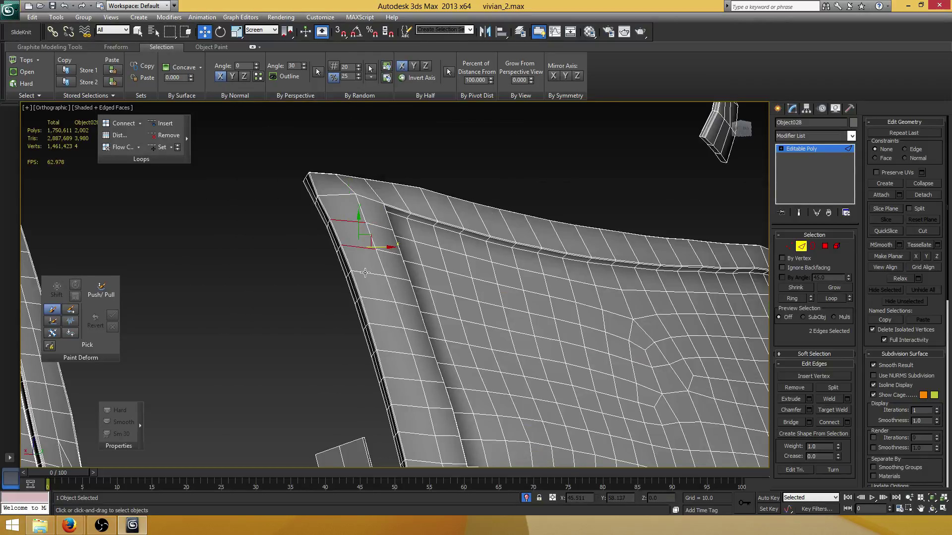
scroll(362, 254, down, 3)
scroll(371, 252, up, 1)
middle_drag(375, 257, 366, 202)
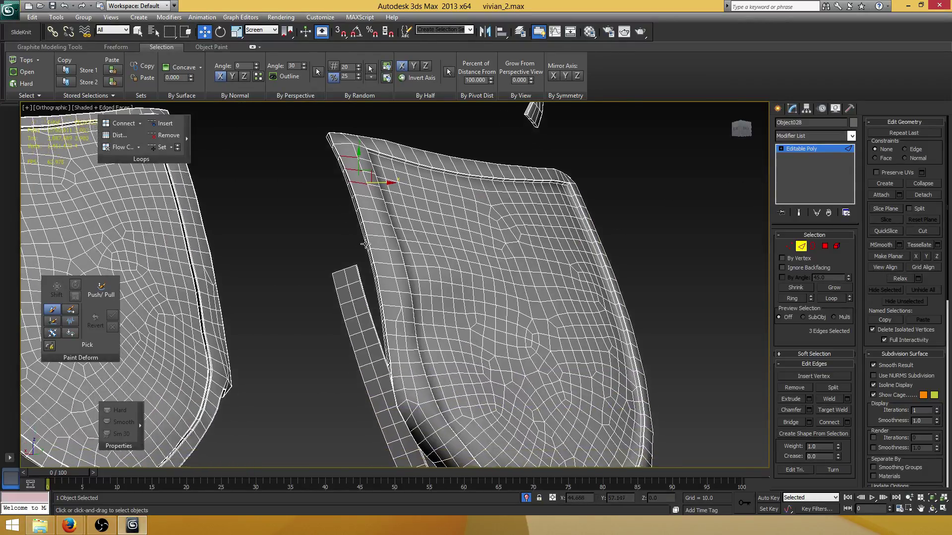
alt+middle_drag(393, 232, 406, 258)
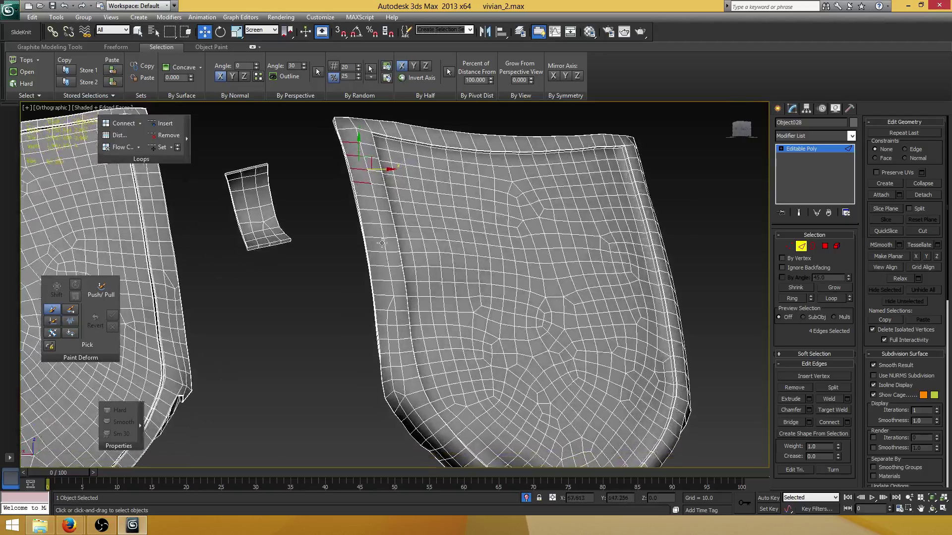
Add the next nine cross edges down the long side of the outer rim strip to the edge selection
scroll(392, 258, up, 3)
alt+middle_drag(357, 195, 361, 182)
ctrl+click(357, 166)
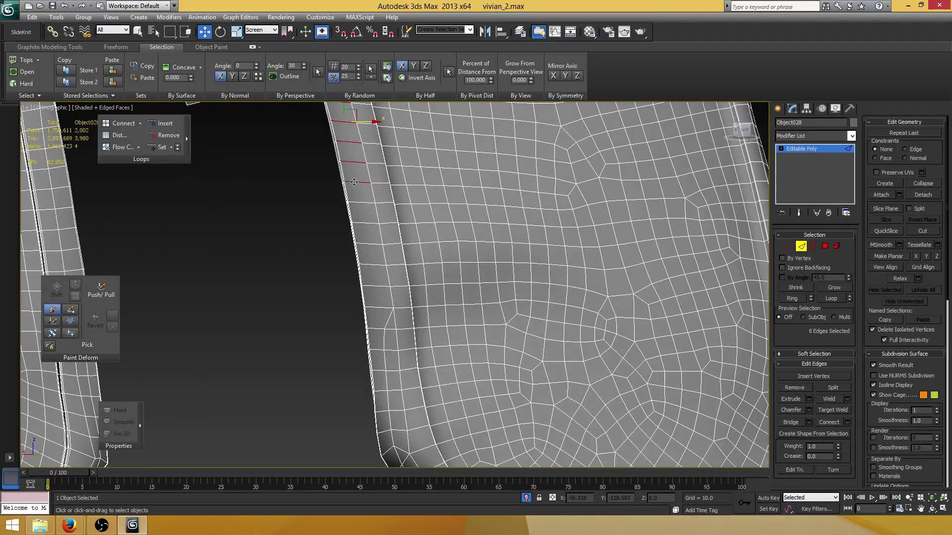
ctrl+click(357, 202)
mouse_move(380, 223)
middle_down()
mouse_move(380, 203)
mouse_move(381, 221)
middle_up()
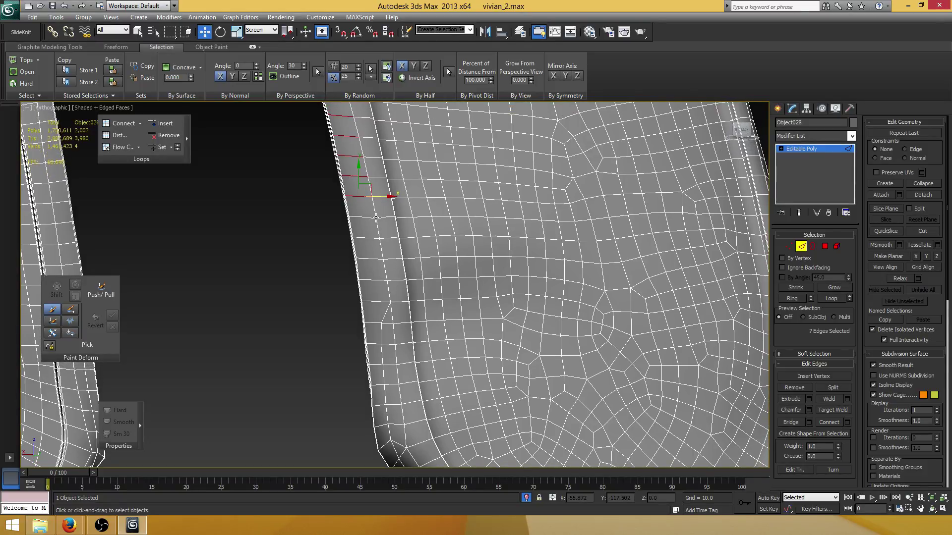
middle_drag(377, 214, 380, 226)
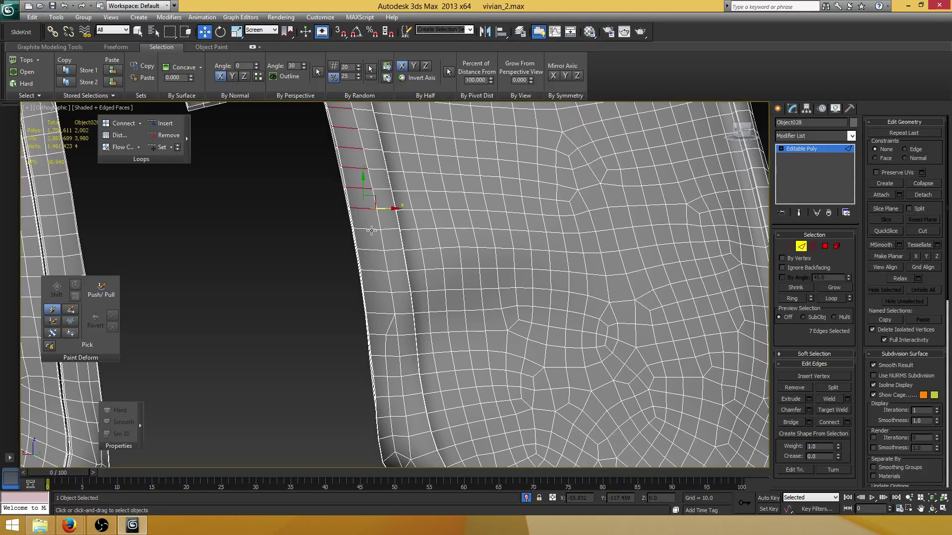
ctrl+click(370, 228)
ctrl+click(373, 271)
ctrl+click(378, 292)
ctrl+click(380, 311)
ctrl+click(380, 334)
middle_drag(381, 333, 379, 284)
click(379, 279)
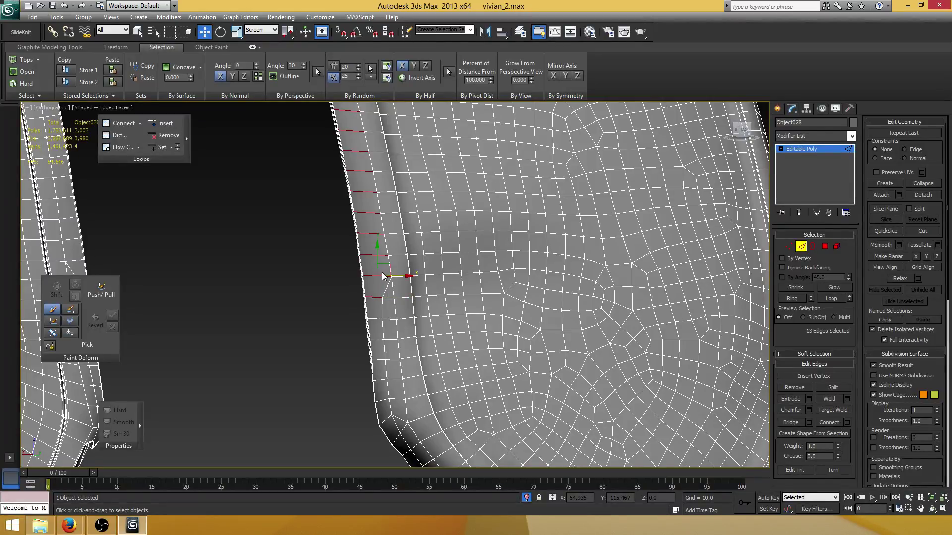
Add the last six cross edges down to the rim's bend at the end of the long side to the selection
scroll(381, 293, up, 2)
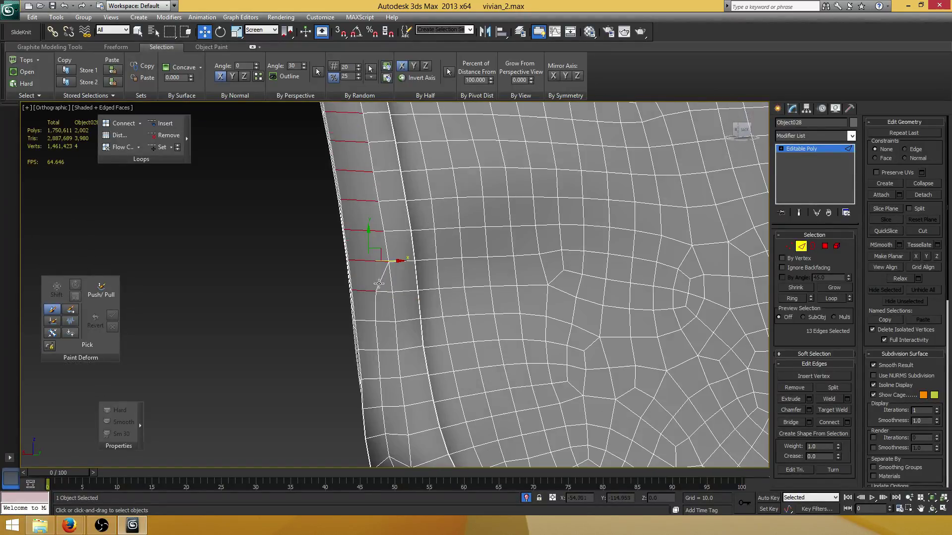
ctrl+click(366, 321)
middle_drag(366, 321, 366, 303)
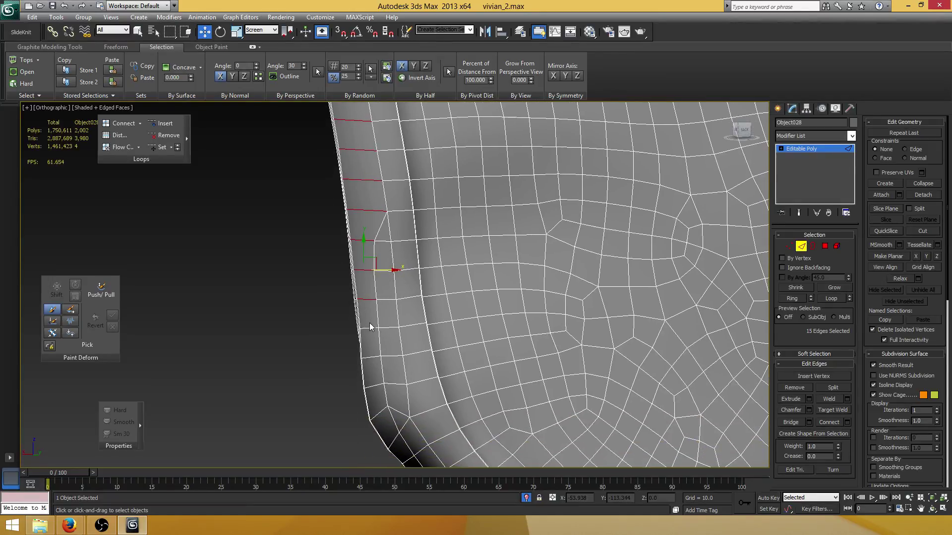
middle_drag(370, 327, 374, 279)
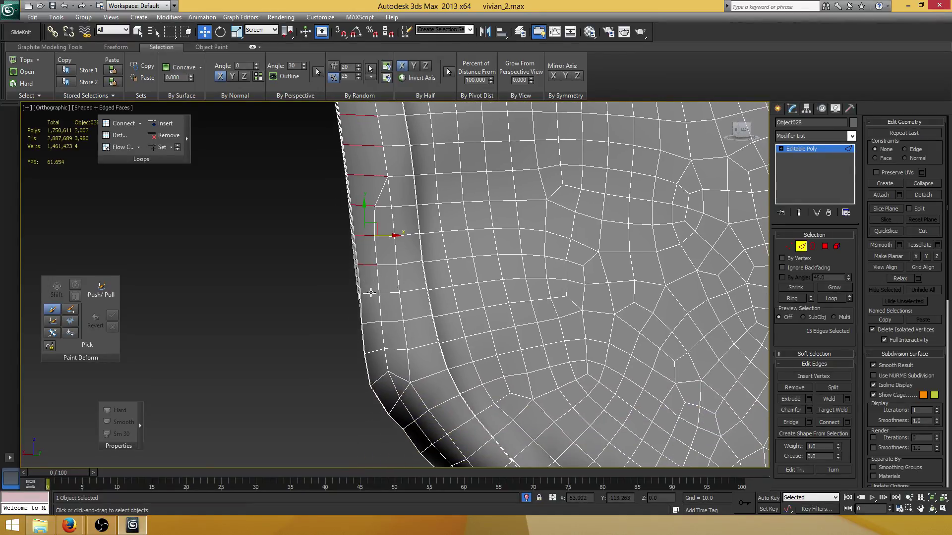
ctrl+click(369, 293)
ctrl+click(376, 352)
ctrl+click(381, 378)
alt+middle_drag(415, 316, 406, 254)
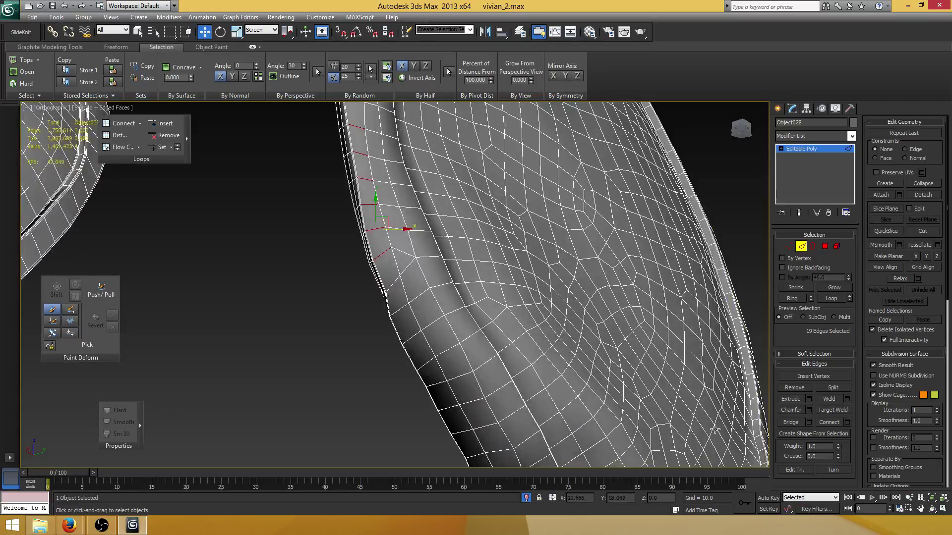
Connect the selected cross edges with 1 segment, pinch 0 and slide -85, adding a support loop close to the outer border
click(847, 423)
right_click(554, 245)
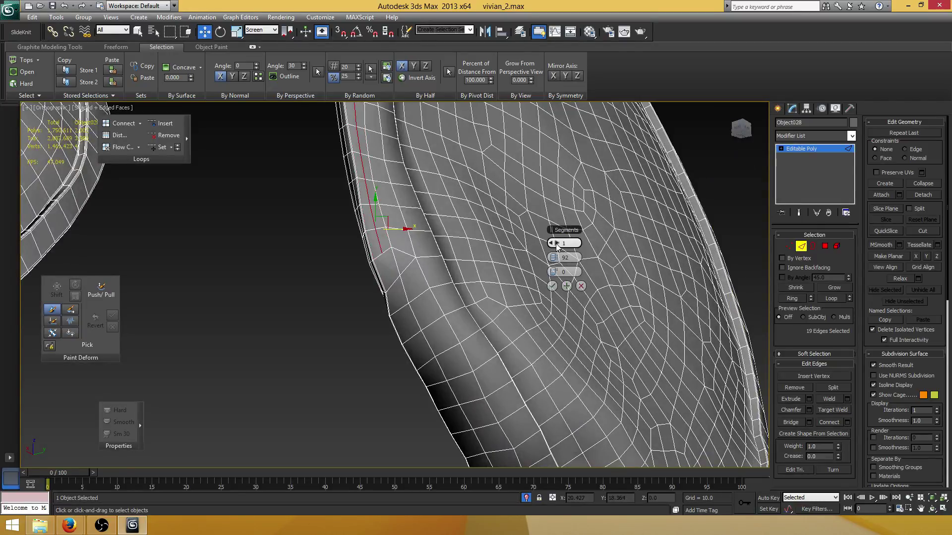
right_click(553, 260)
drag(552, 272, 386, 313)
click(552, 286)
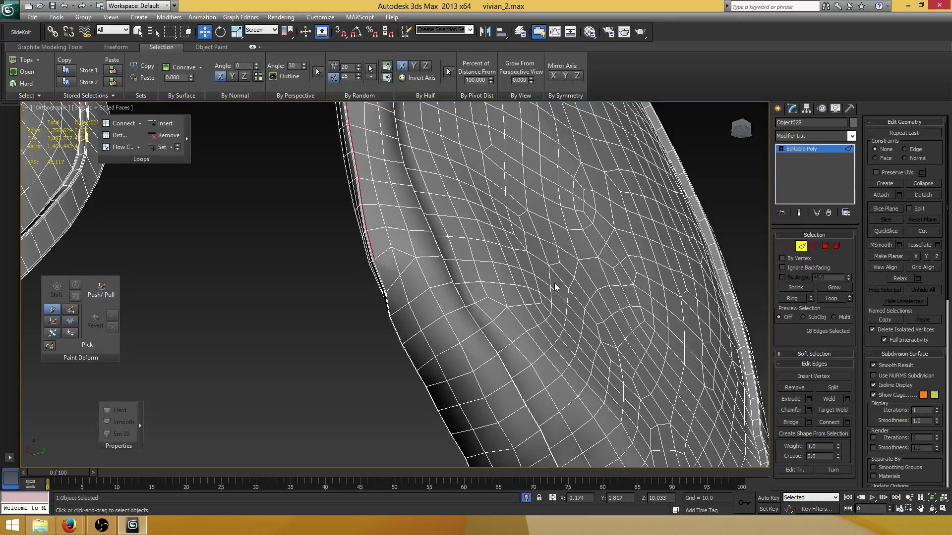
Select the ring of outer cross edges along the rim's slanted lower side, from the bend towards the pointed lower tip
scroll(450, 306, down, 5)
scroll(435, 253, up, 5)
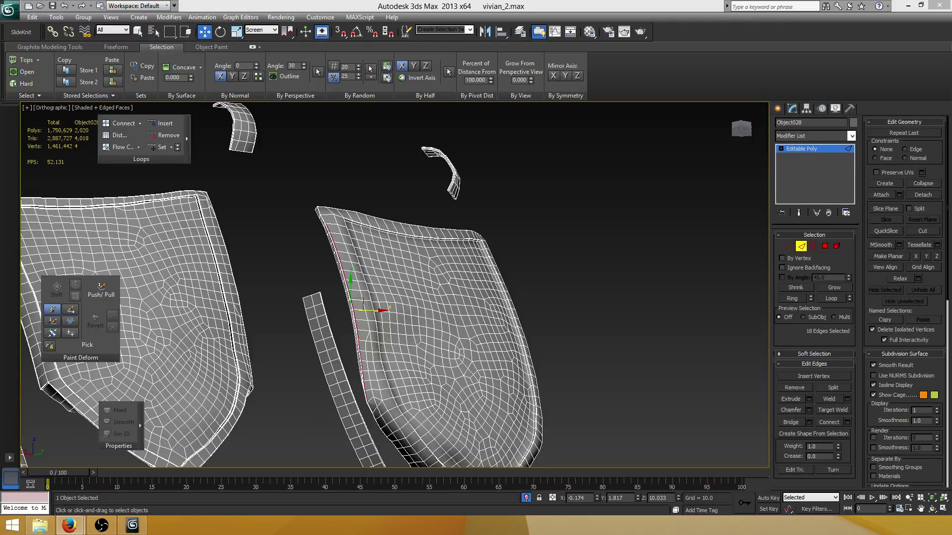
scroll(404, 204, up, 8)
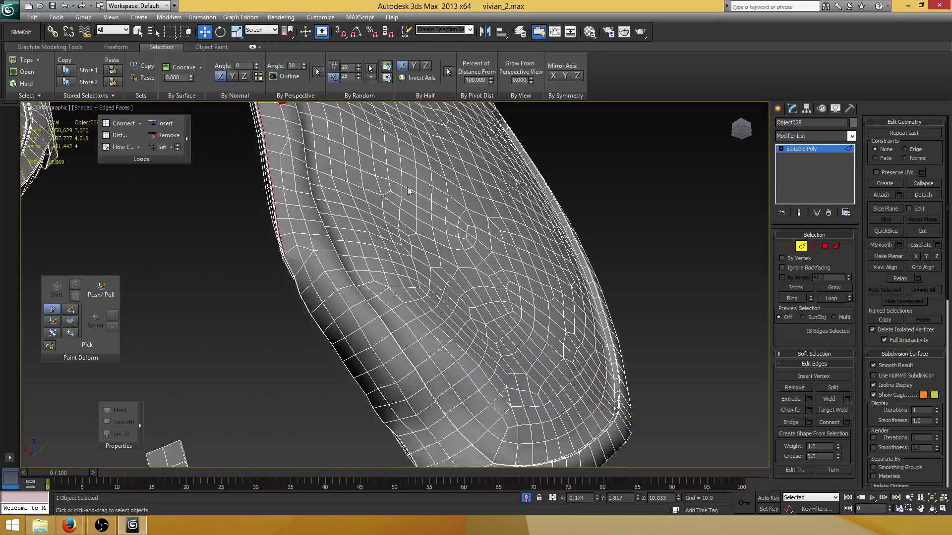
alt+middle_drag(407, 192, 356, 226)
middle_drag(280, 246, 380, 250)
scroll(331, 204, up, 3)
click(305, 199)
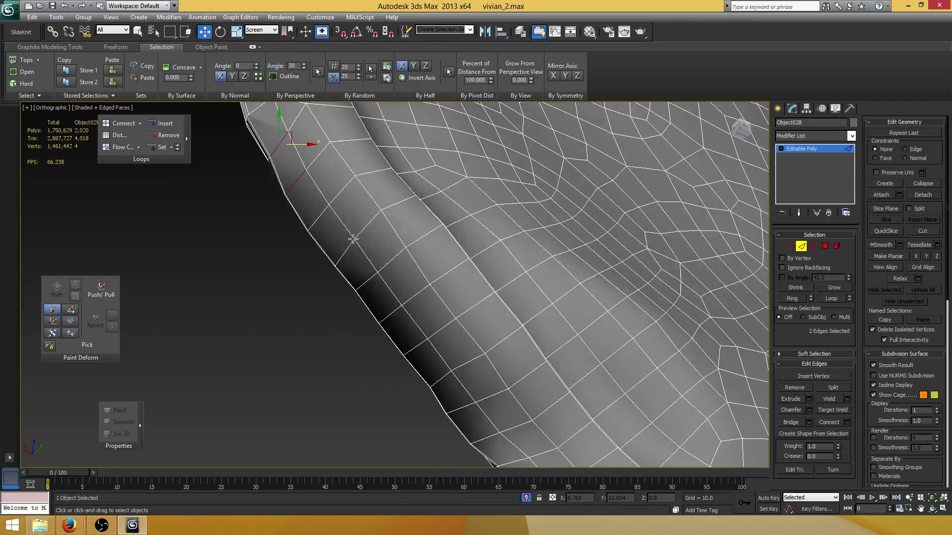
ctrl+click(322, 211)
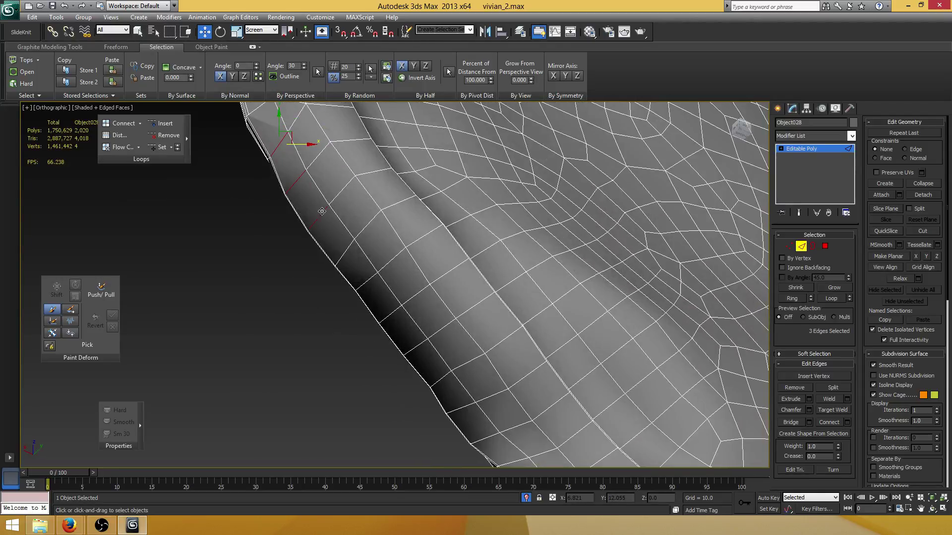
shift+click(347, 251)
Connect the ring on the slanted lower side with 1 segment, pinch 0 and slide -85
scroll(412, 283, down, 5)
alt+middle_drag(412, 283, 419, 303)
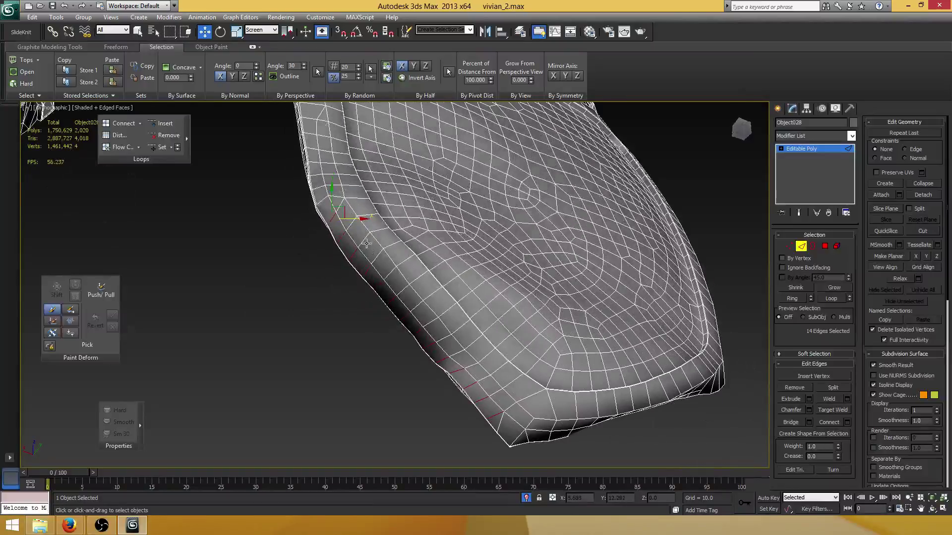
scroll(400, 218, up, 4)
alt+middle_drag(399, 218, 446, 258)
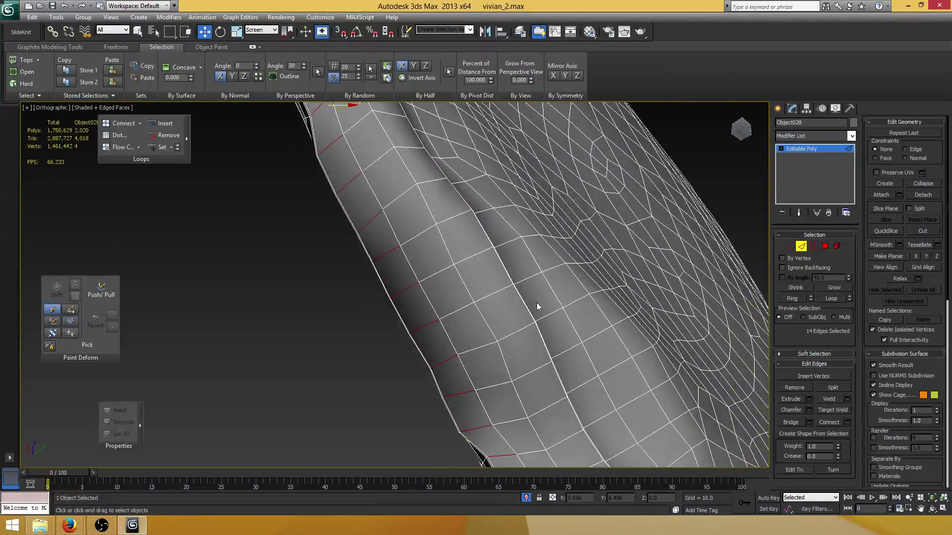
click(847, 423)
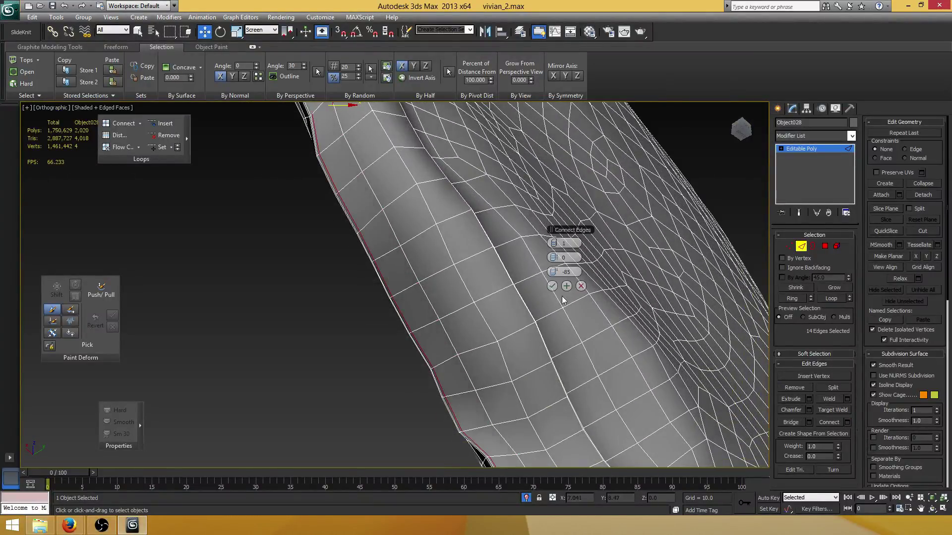
click(552, 285)
Connect the end vertices of the two new support loops where they meet at the rim's bend
middle_drag(303, 205, 327, 255)
scroll(326, 255, up, 5)
key(1)
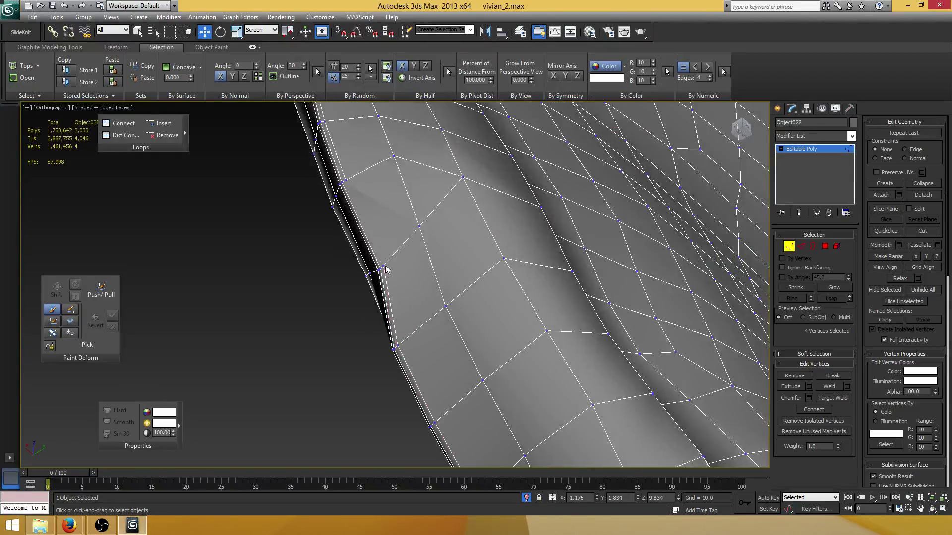
click(384, 268)
ctrl+click(344, 181)
scroll(416, 257, down, 6)
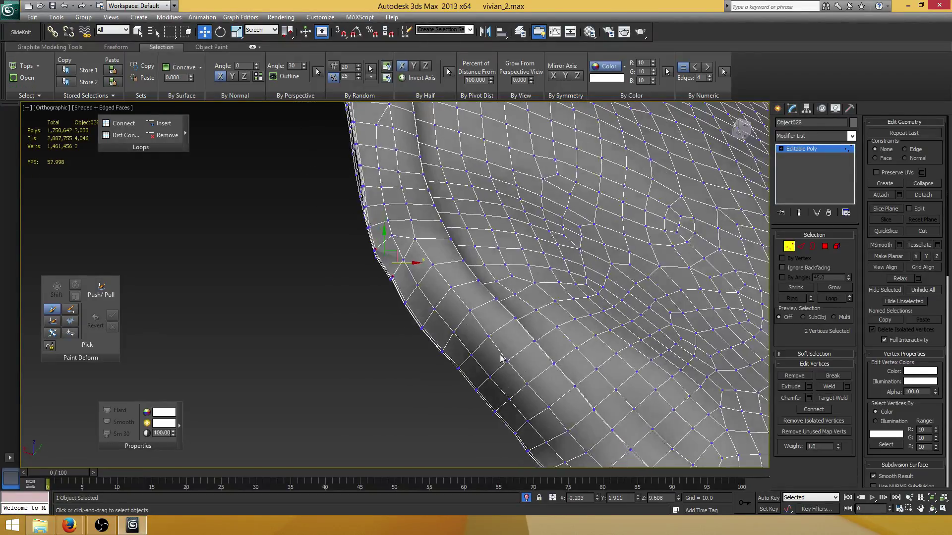
alt+middle_drag(420, 250, 418, 247)
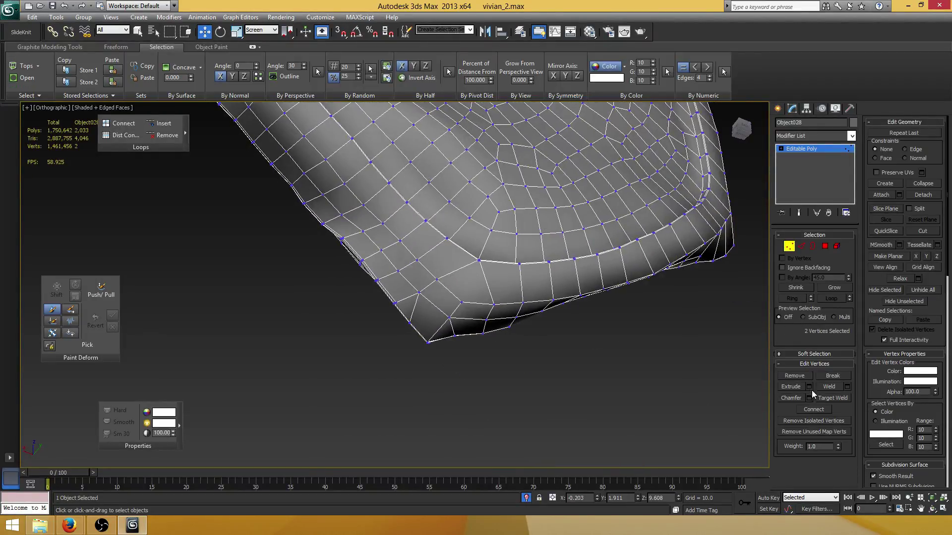
click(814, 410)
scroll(466, 317, up, 2)
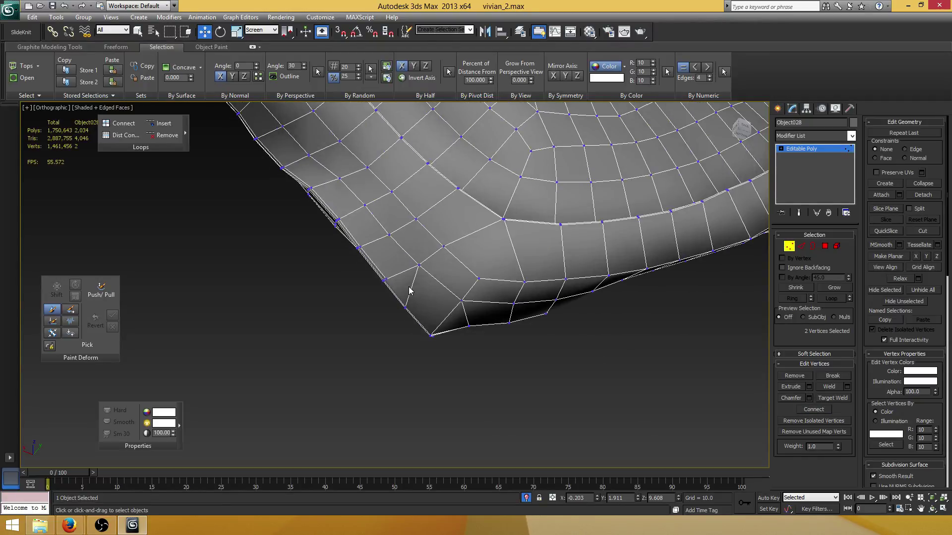
key(2)
click(411, 289)
alt+middle_drag(481, 301, 461, 292)
ctrl+click(450, 302)
ctrl+click(473, 306)
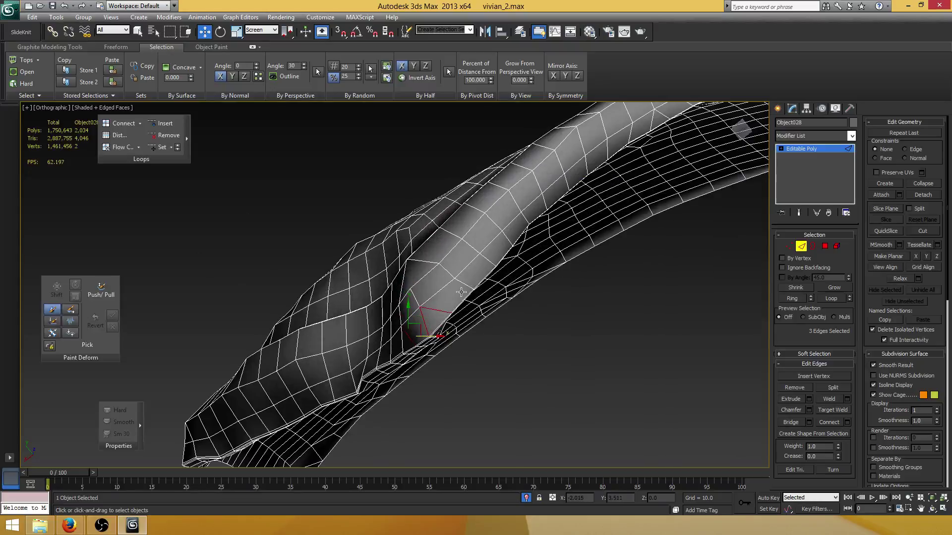
ctrl+click(466, 286)
ctrl+click(487, 262)
scroll(527, 257, down, 2)
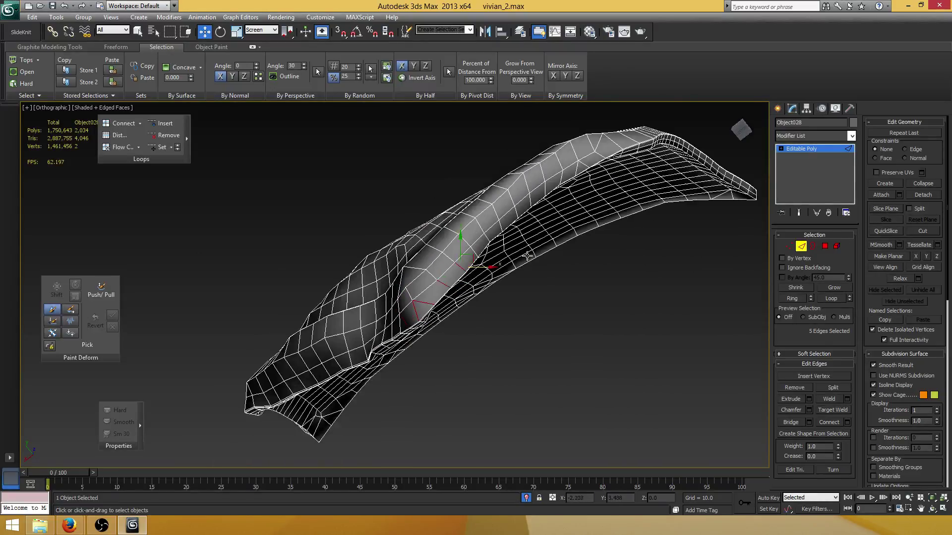
alt+middle_drag(527, 256, 500, 263)
click(790, 299)
middle_drag(560, 211, 477, 271)
scroll(498, 213, up, 2)
scroll(511, 293, down, 5)
scroll(441, 291, up, 5)
scroll(477, 272, up, 3)
key(ctrl+z)
Connect the four outer cross edges around the rim's pointed lower tip with 1 segment, pinch 0 and slide 86
click(414, 379)
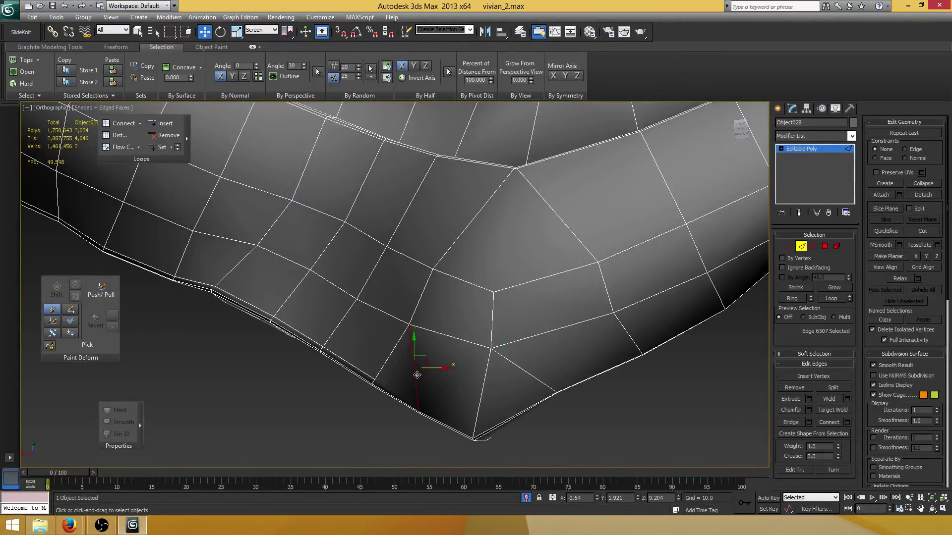
ctrl+click(484, 384)
ctrl+click(522, 370)
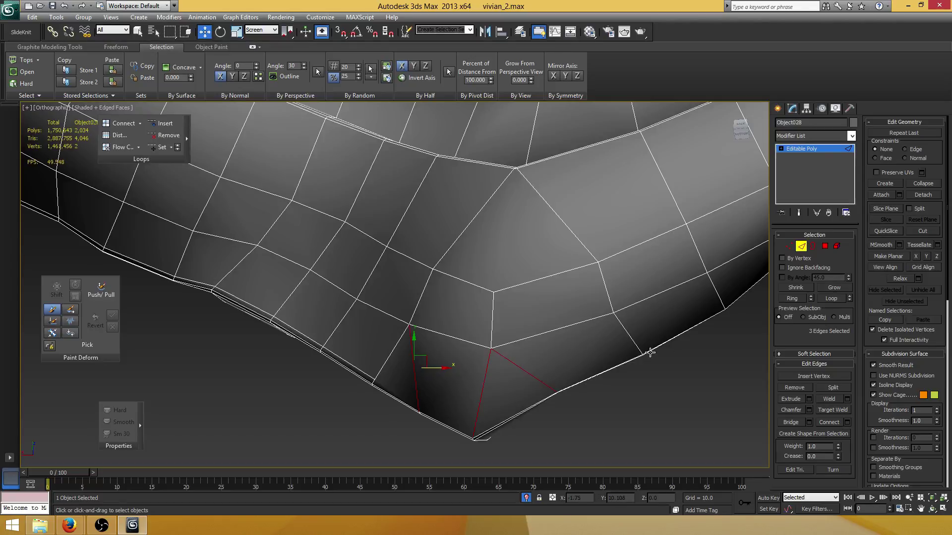
ctrl+click(626, 333)
scroll(573, 362, down, 3)
scroll(535, 327, up, 2)
scroll(535, 327, up, 3)
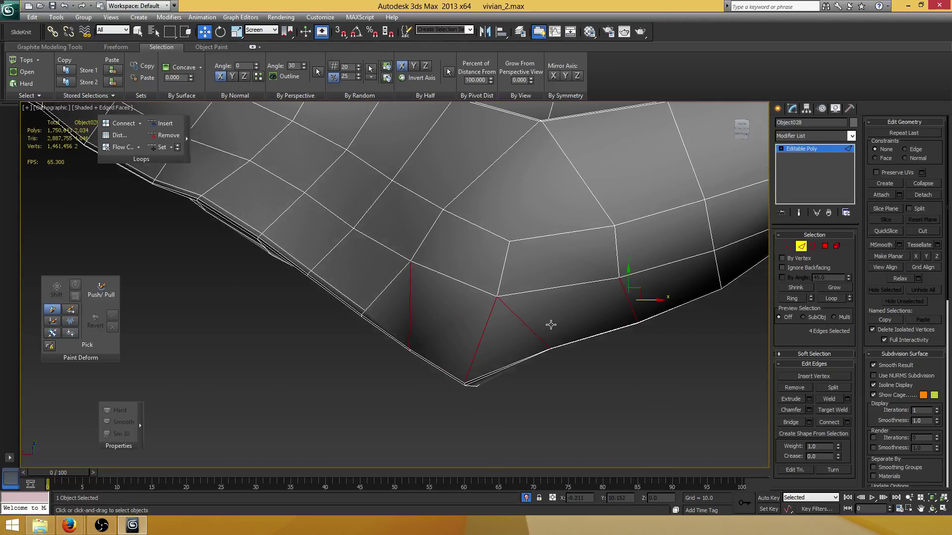
click(848, 422)
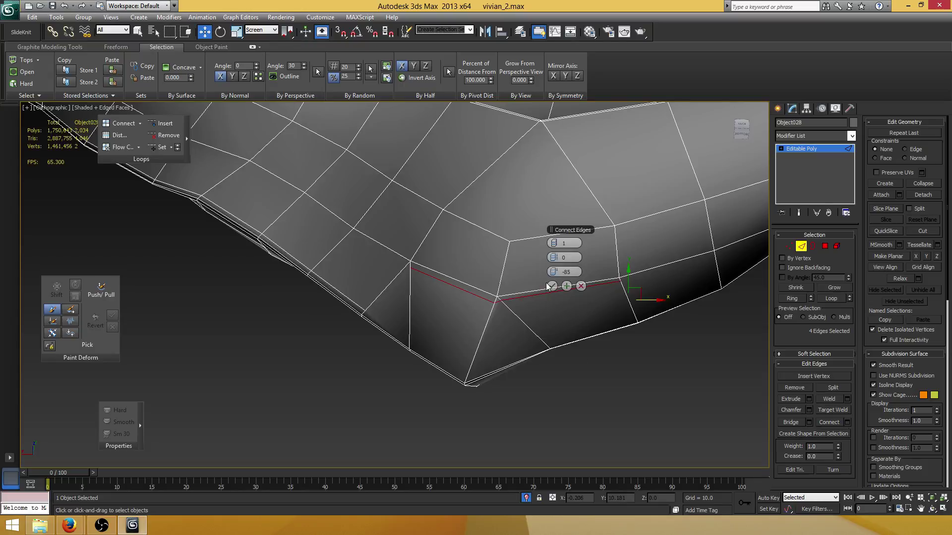
drag(552, 271, 730, 261)
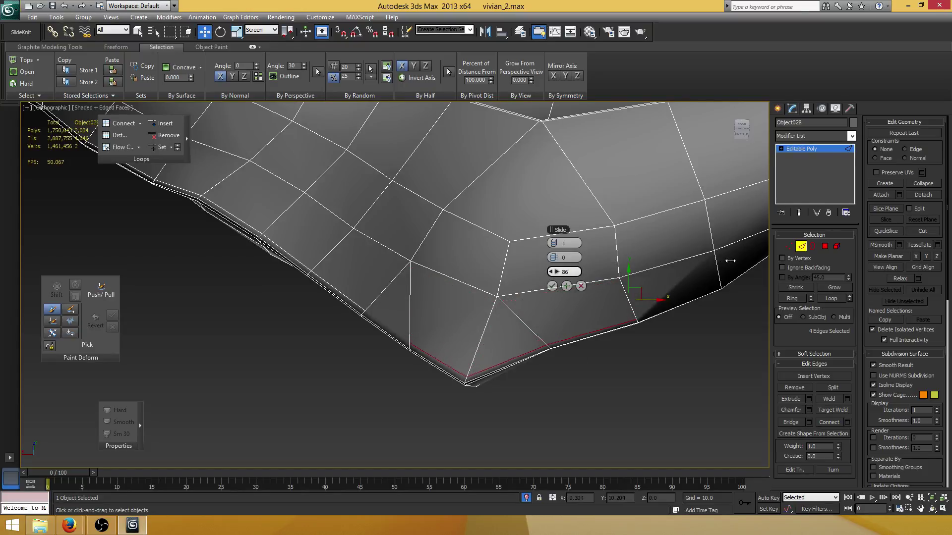
click(552, 286)
Connect the end vertex of the tip's new support loop to the neighbouring vertex on the slanted side's outer border
key(1)
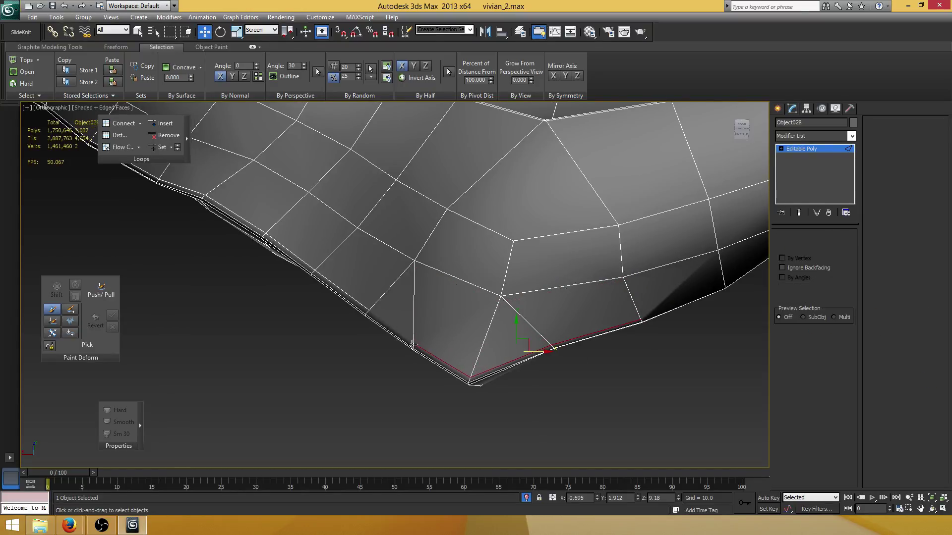
click(412, 344)
alt+middle_drag(395, 320, 377, 318)
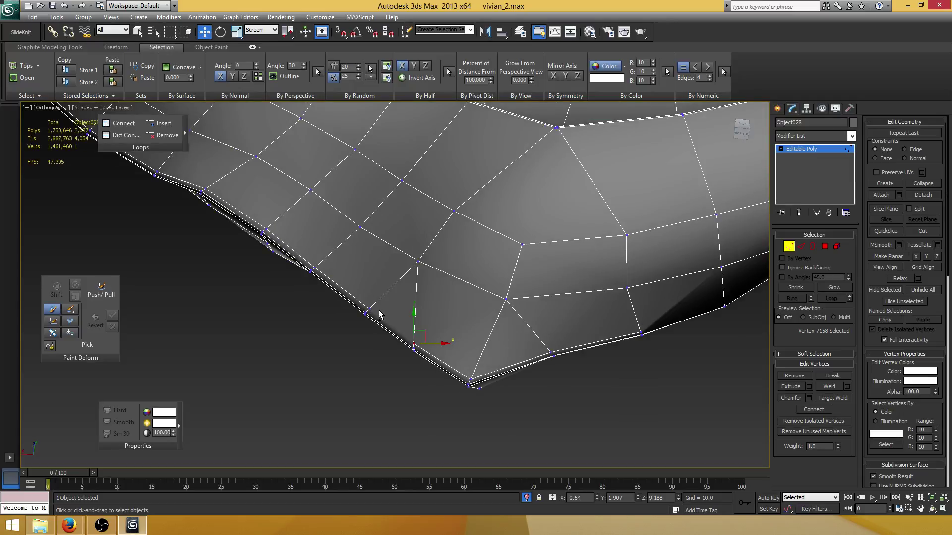
ctrl+click(370, 310)
alt+middle_drag(461, 315, 476, 362)
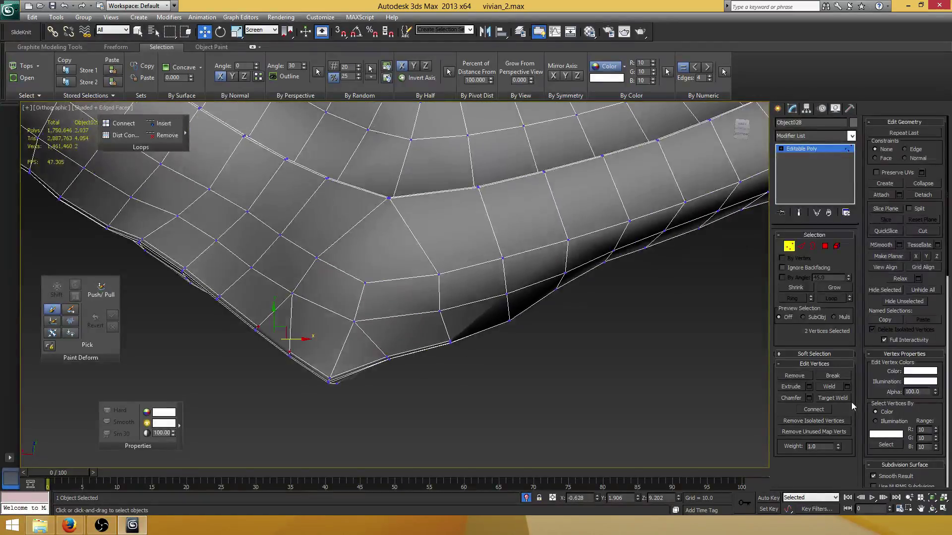
click(817, 413)
Connect the ring of outer cross edges on the rim's slanted side with 1 segment, pinch 0 and slide -82
alt+middle_drag(590, 331, 556, 335)
key(2)
click(510, 332)
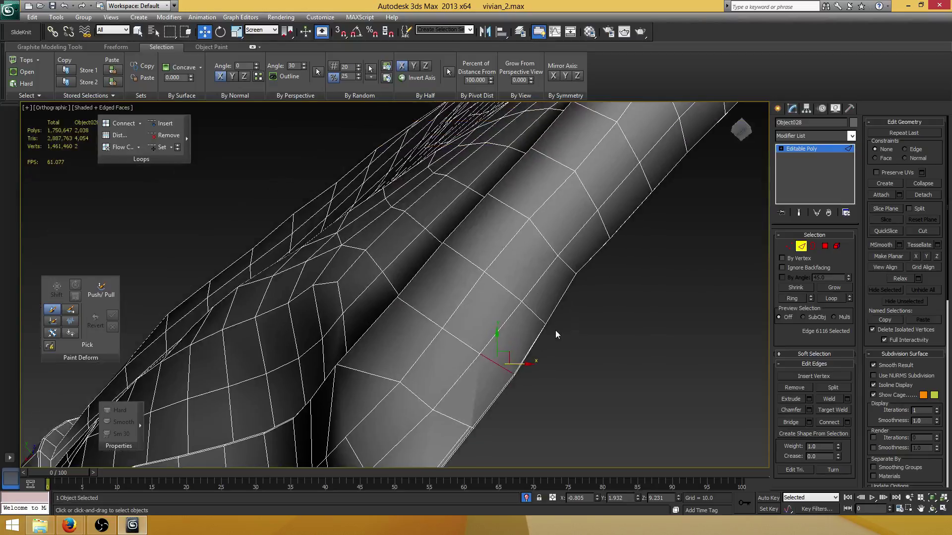
double_click(537, 311)
scroll(516, 332, down, 10)
scroll(516, 335, up, 10)
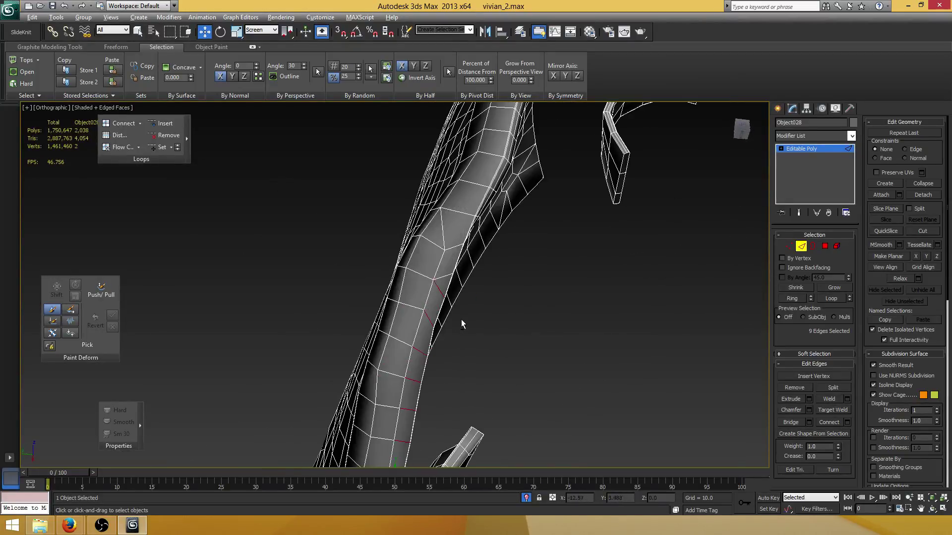
alt+middle_drag(499, 257, 517, 264)
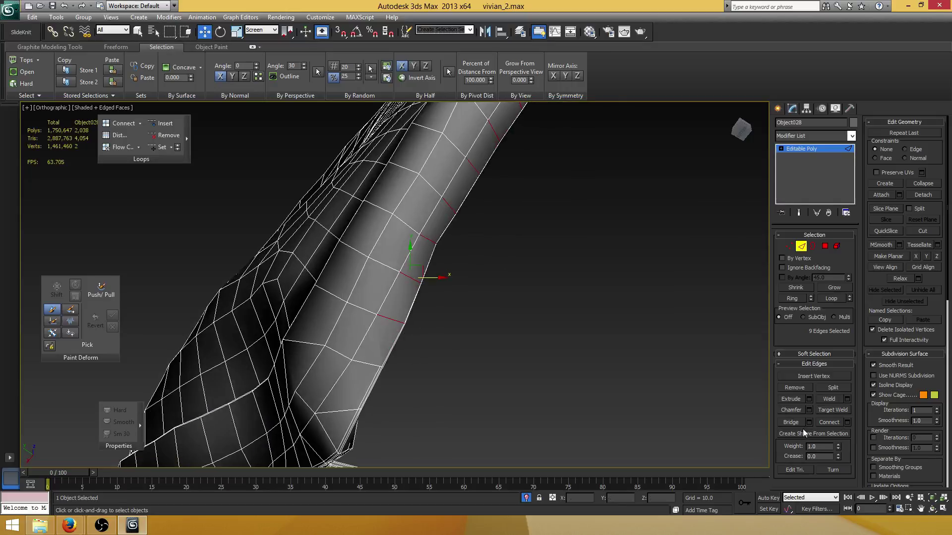
click(847, 422)
drag(554, 271, 392, 269)
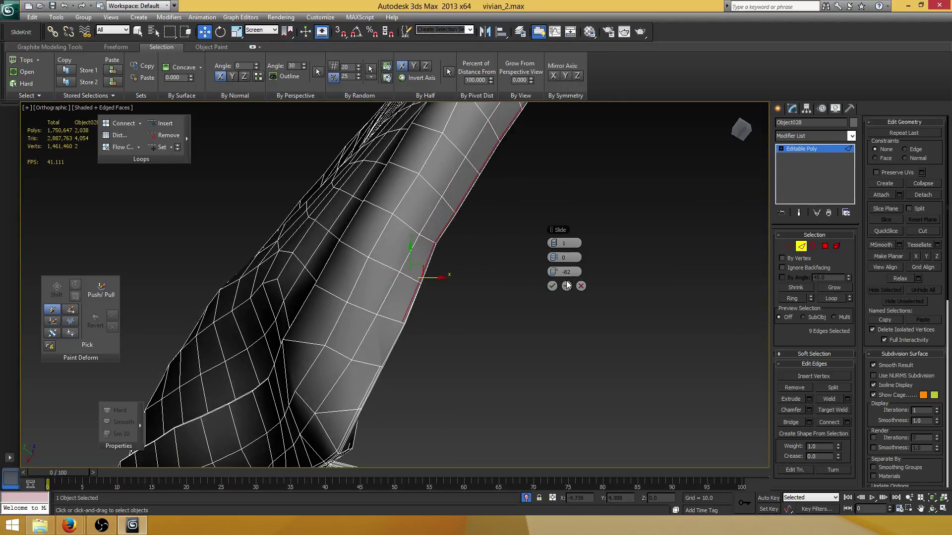
click(552, 286)
Connect the new support loop's lower end vertex to the end vertex of the loop coming up from the tip
middle_drag(348, 297, 365, 273)
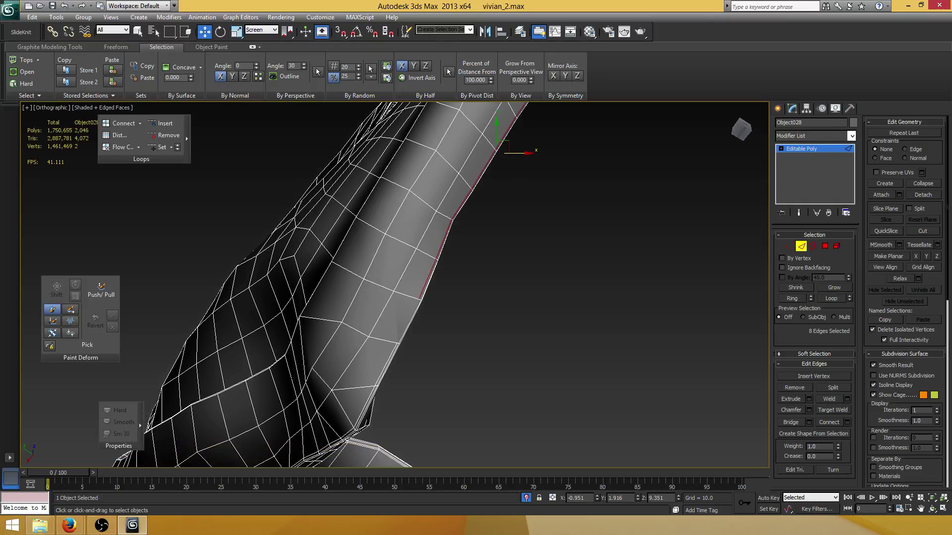
scroll(474, 243, up, 4)
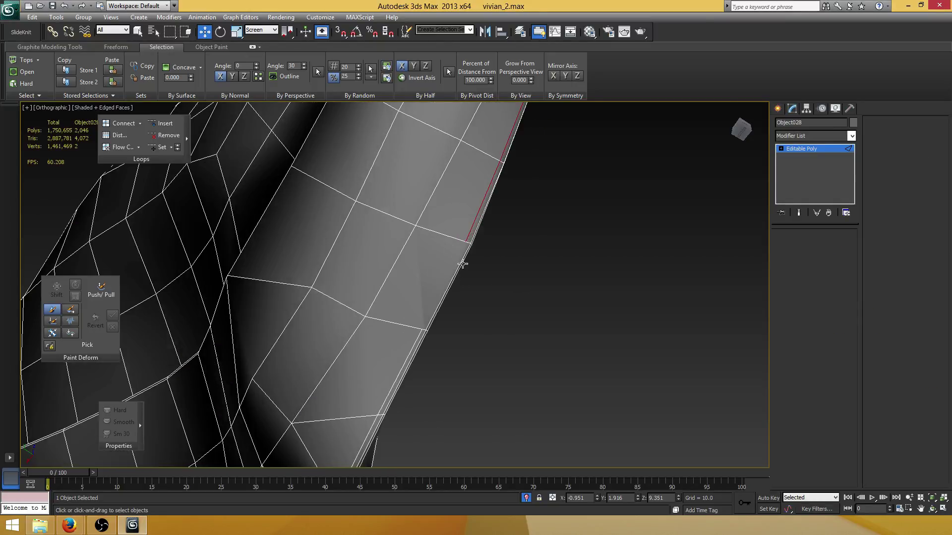
key(1)
click(466, 242)
ctrl+click(422, 329)
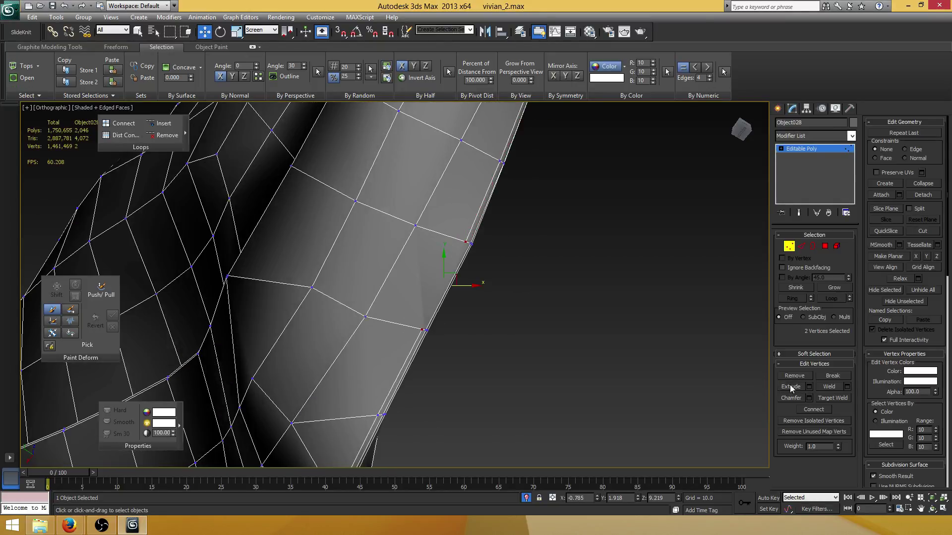
click(814, 409)
Connect the next four outer cross edges up the rim, towards its bend, with 1 segment, pinch 0 and slide 86
scroll(498, 240, down, 5)
scroll(459, 340, up, 5)
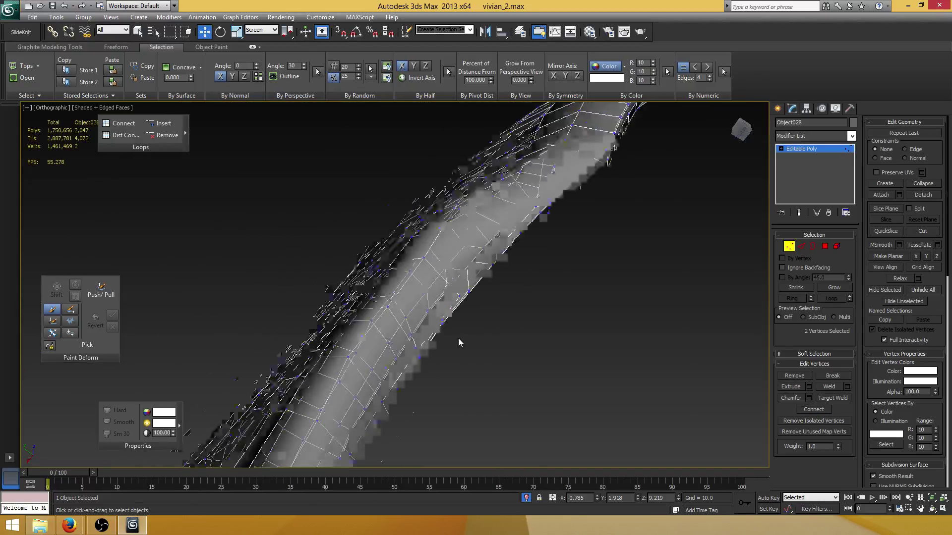
middle_drag(459, 340, 481, 299)
scroll(457, 270, up, 2)
key(2)
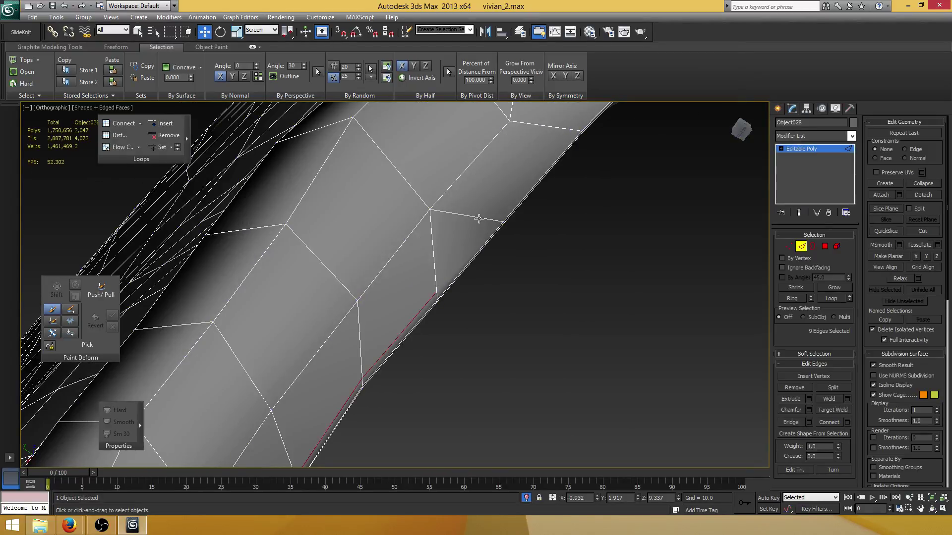
click(479, 218)
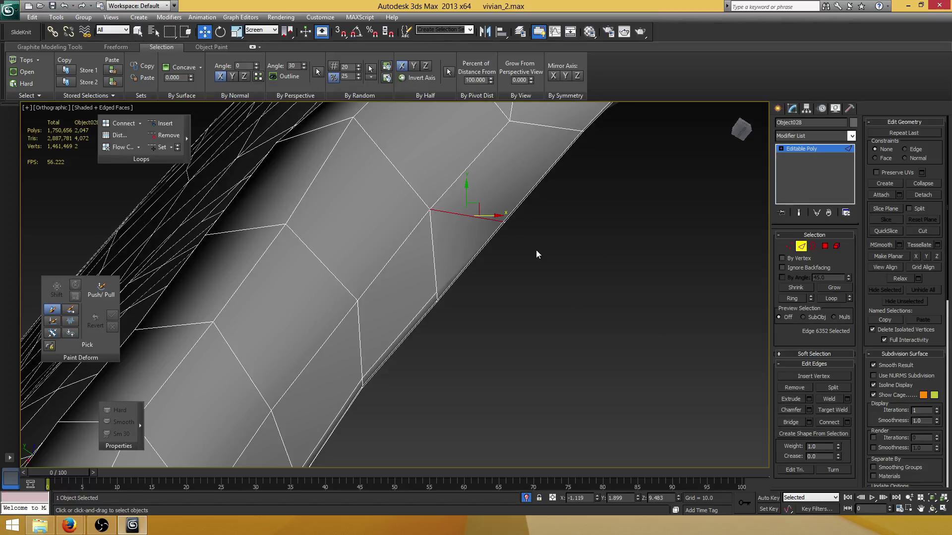
alt+middle_drag(536, 250, 491, 228)
ctrl+click(491, 201)
scroll(494, 201, down, 3)
ctrl+click(479, 215)
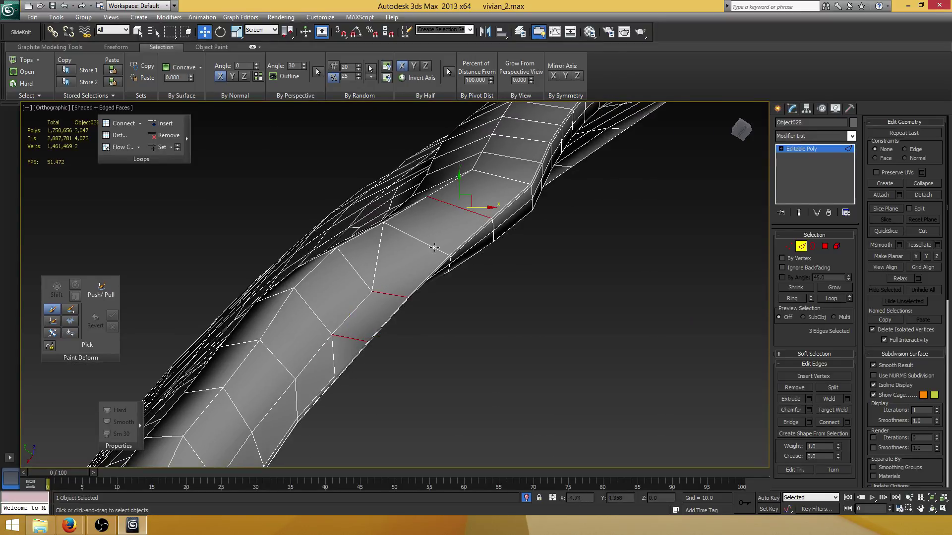
ctrl+click(435, 246)
alt+middle_drag(463, 266, 632, 316)
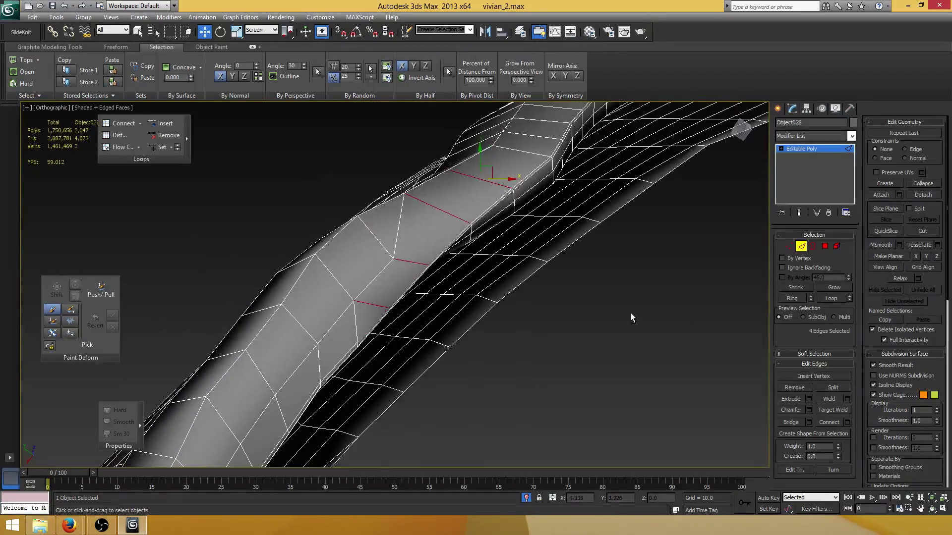
click(846, 422)
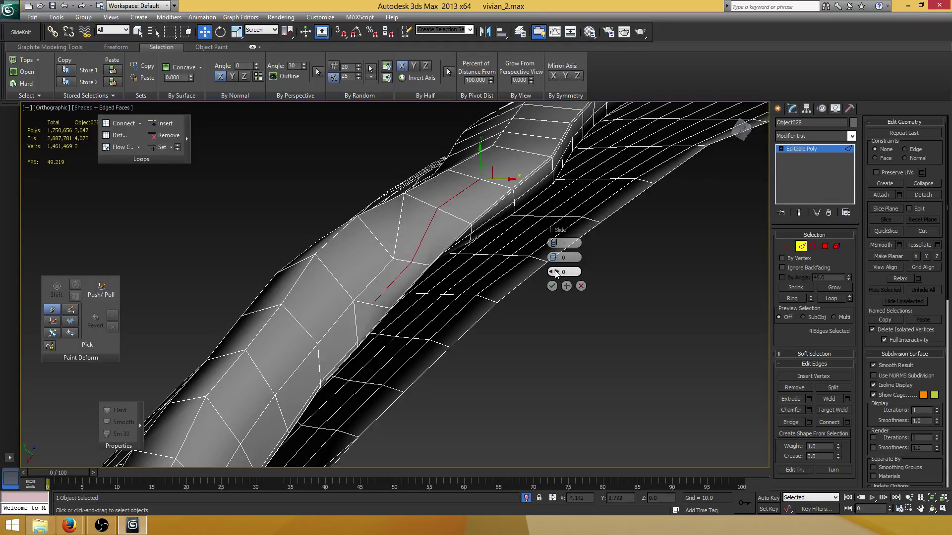
drag(555, 273, 727, 267)
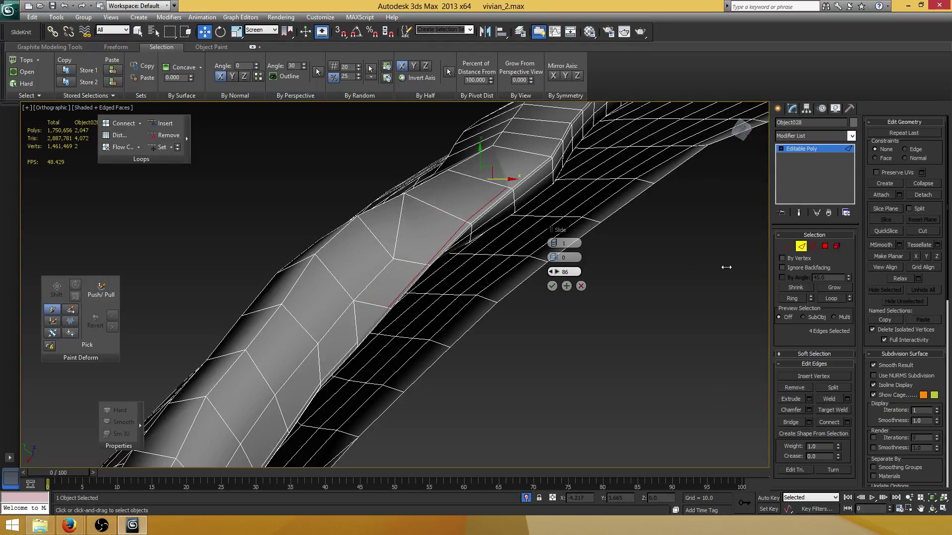
click(552, 286)
Connect the facing end vertices of the two support loop sections along the rim's slanted side
scroll(411, 298, up, 5)
key(1)
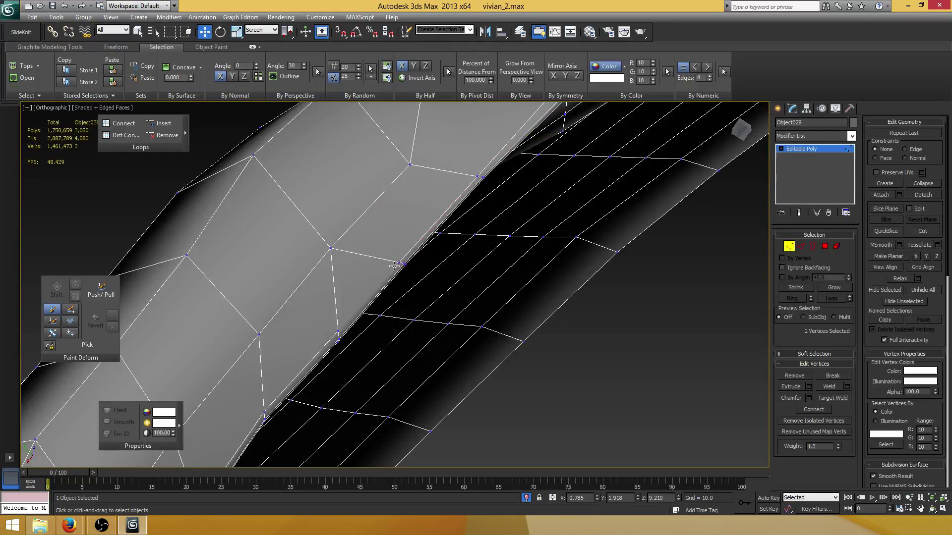
click(398, 263)
ctrl+click(339, 331)
alt+middle_drag(339, 329, 563, 310)
click(827, 411)
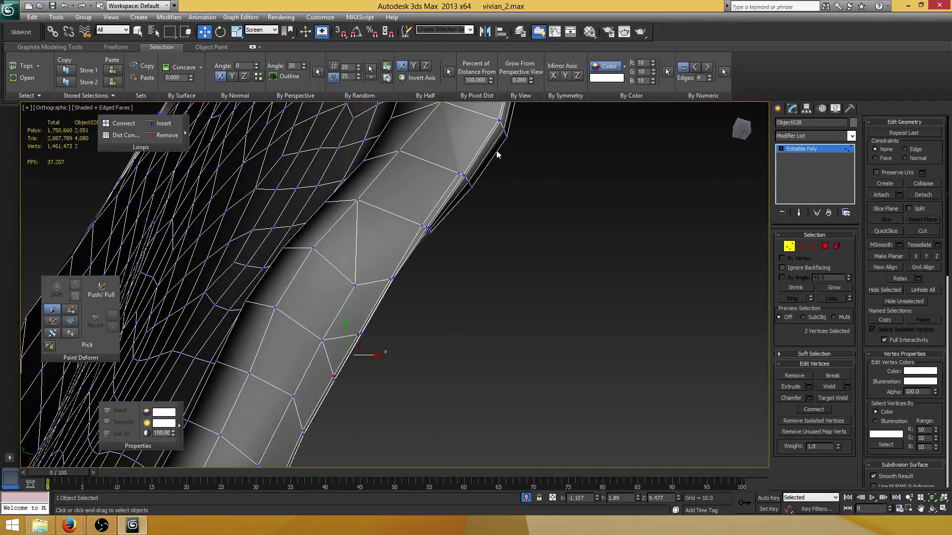
Connect the outer cross-edge ring on the rim's long side, leaving out the edges at the upper corner, with 1 segment, pinch 0 and slide 86
middle_drag(483, 121, 471, 256)
key(2)
click(470, 251)
shift+click(480, 203)
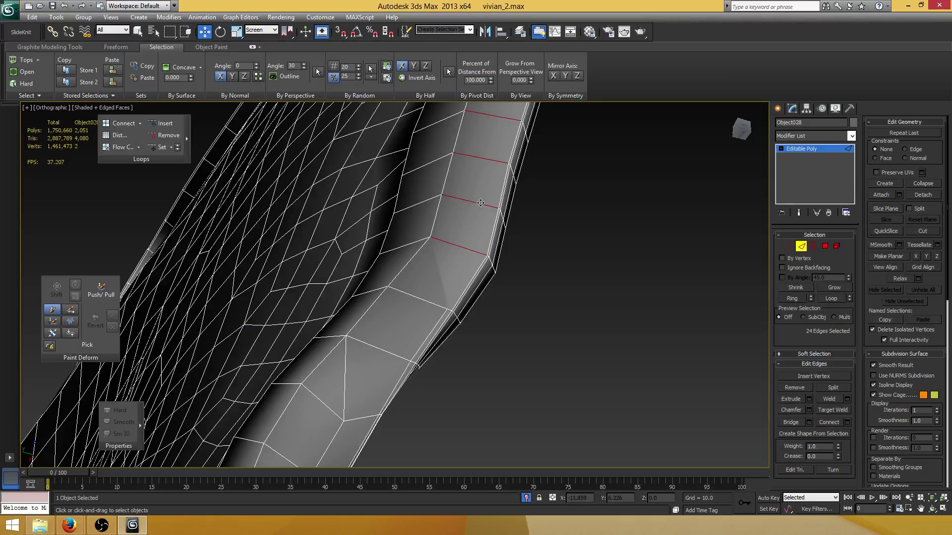
alt+middle_drag(481, 203, 573, 154)
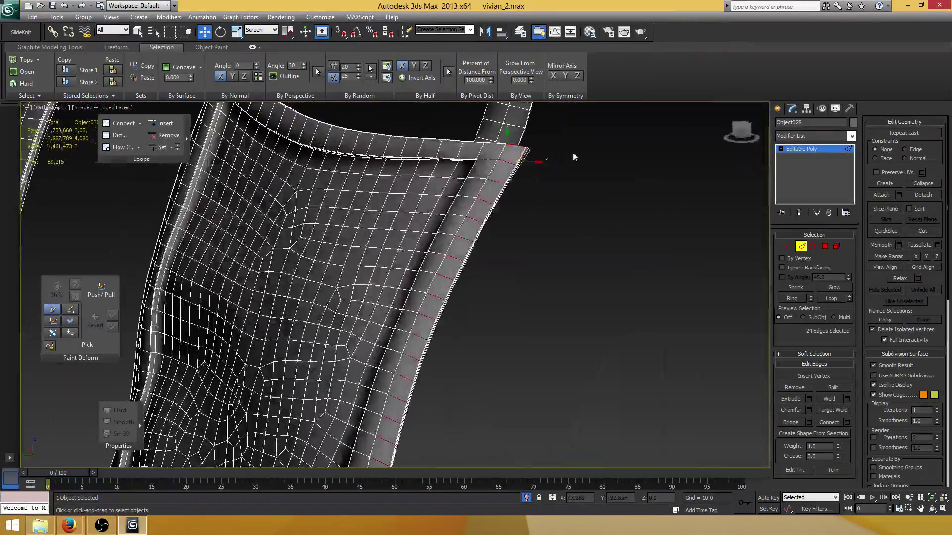
alt+drag(553, 125, 517, 163)
scroll(538, 306, down, 3)
middle_drag(537, 306, 488, 327)
scroll(488, 327, up, 3)
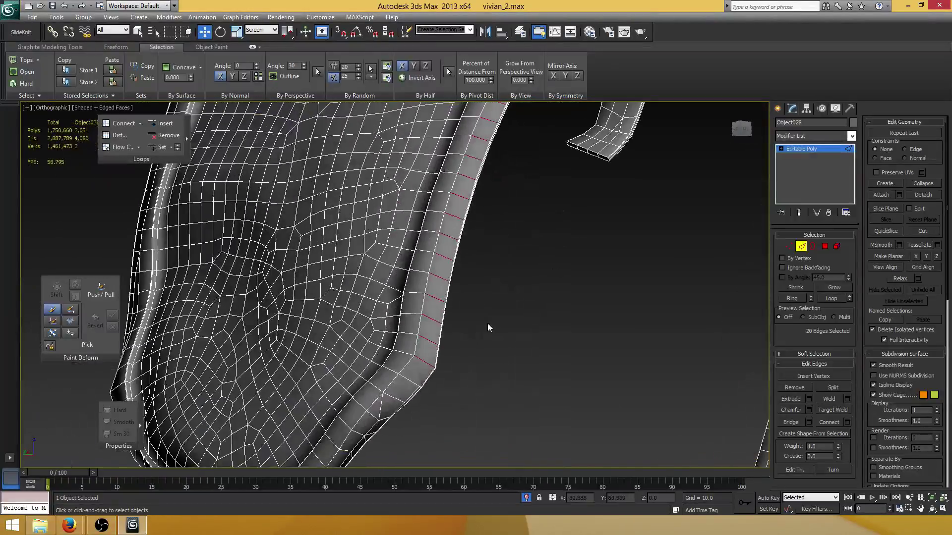
scroll(488, 327, up, 2)
scroll(459, 272, up, 2)
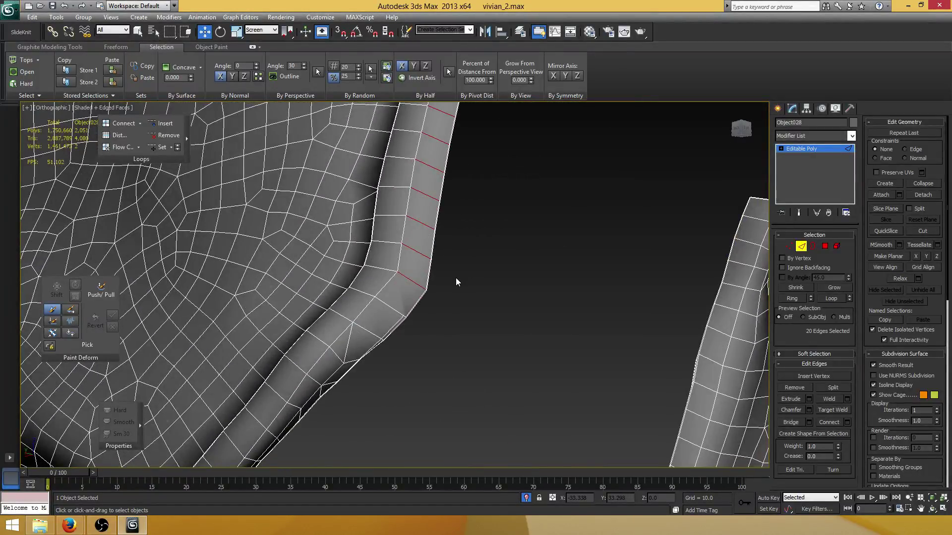
scroll(457, 278, up, 3)
alt+middle_drag(456, 277, 463, 366)
click(848, 422)
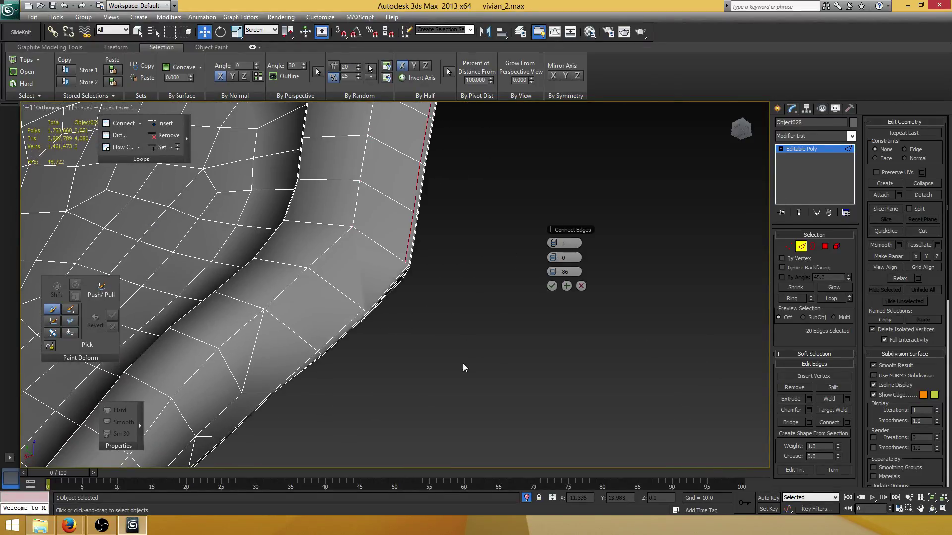
click(553, 286)
Connect the long side's support loop to the slanted side's loop by their end vertices at the rim's bend
scroll(427, 256, up, 3)
key(1)
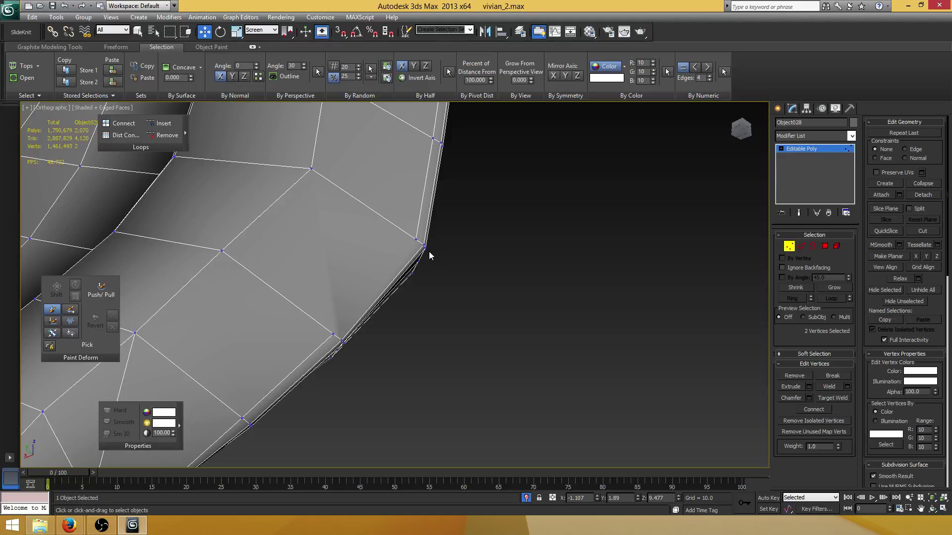
click(416, 240)
ctrl+click(332, 333)
scroll(543, 229, down, 3)
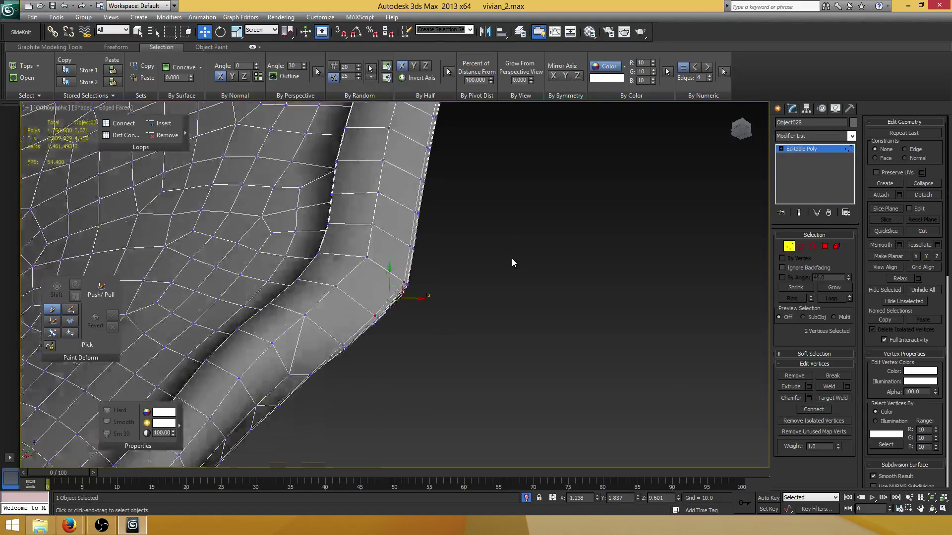
Select the ring of cross edges along the panel's upper rim plus the adjacent cross edge near the corner, and save the scene
middle_drag(512, 261, 470, 330)
scroll(466, 337, up, 5)
drag(445, 386, 361, 317)
alt+middle_drag(361, 317, 578, 295)
scroll(433, 249, up, 3)
scroll(579, 295, up, 3)
key(2)
click(489, 301)
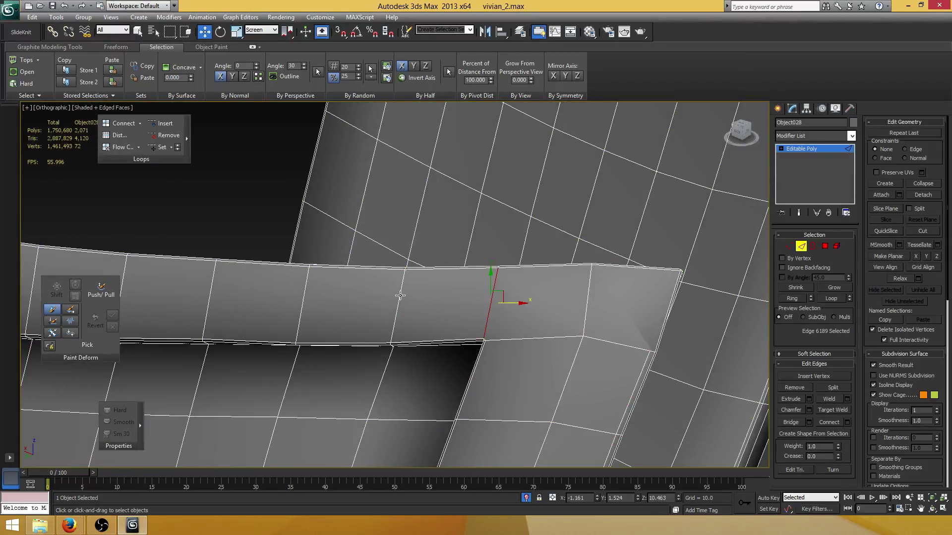
shift+click(400, 295)
scroll(401, 295, down, 5)
alt+middle_drag(401, 295, 743, 292)
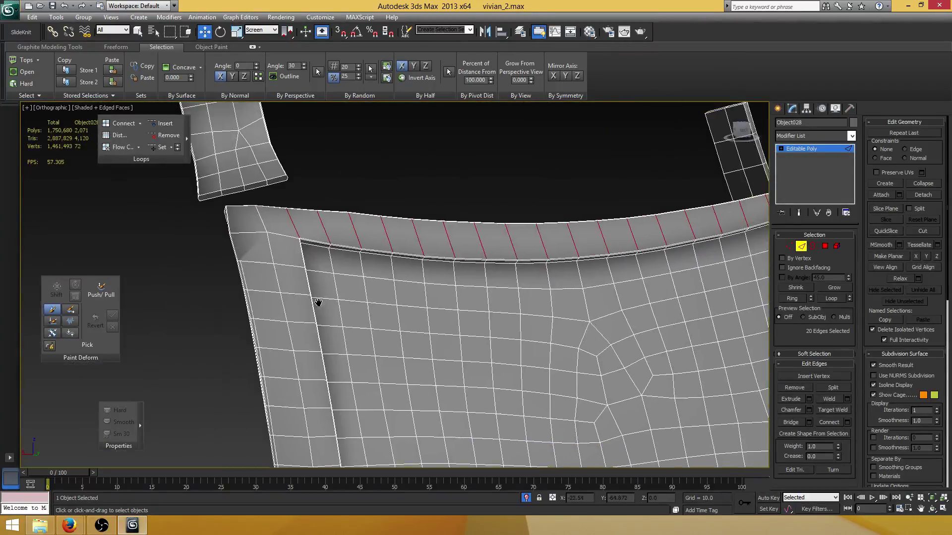
scroll(278, 239, up, 2)
alt+middle_drag(319, 302, 249, 233)
ctrl+click(249, 228)
alt+middle_drag(308, 214, 325, 226)
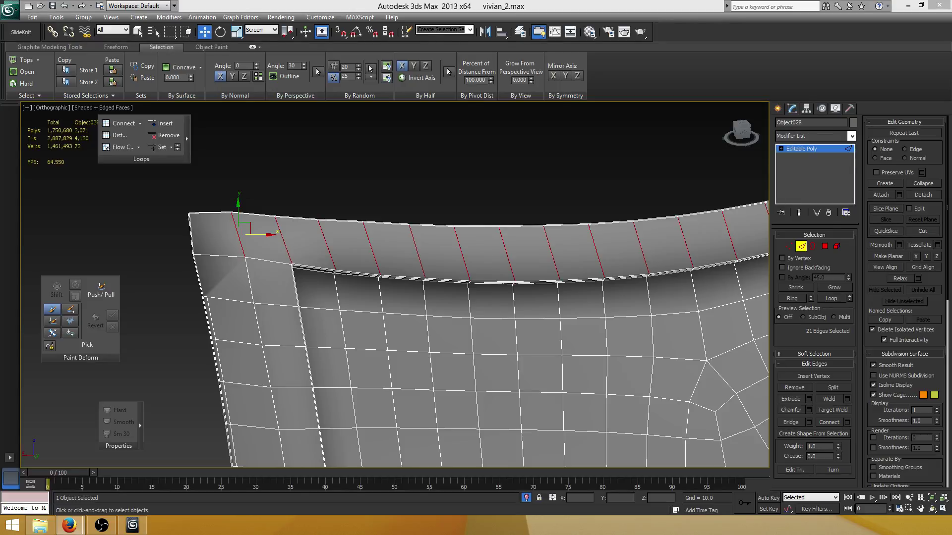
key(ctrl+s)
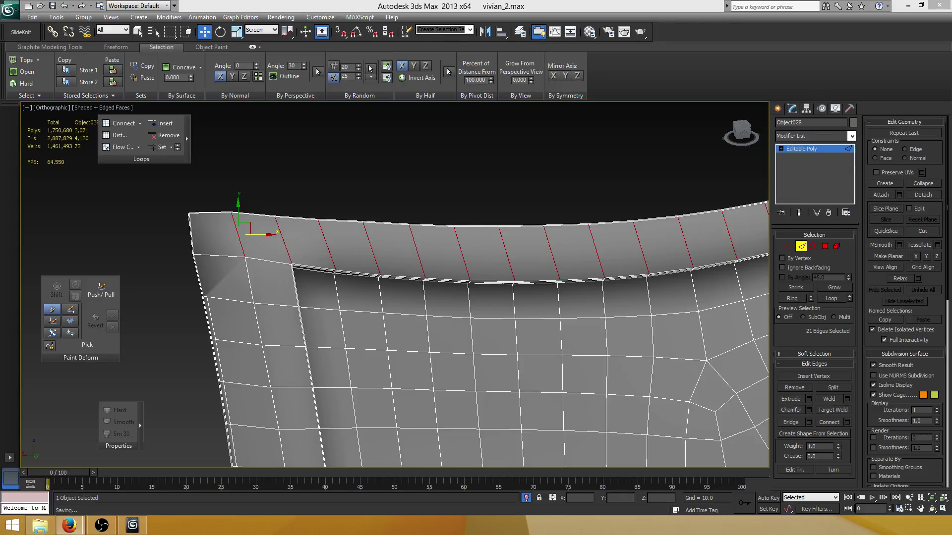